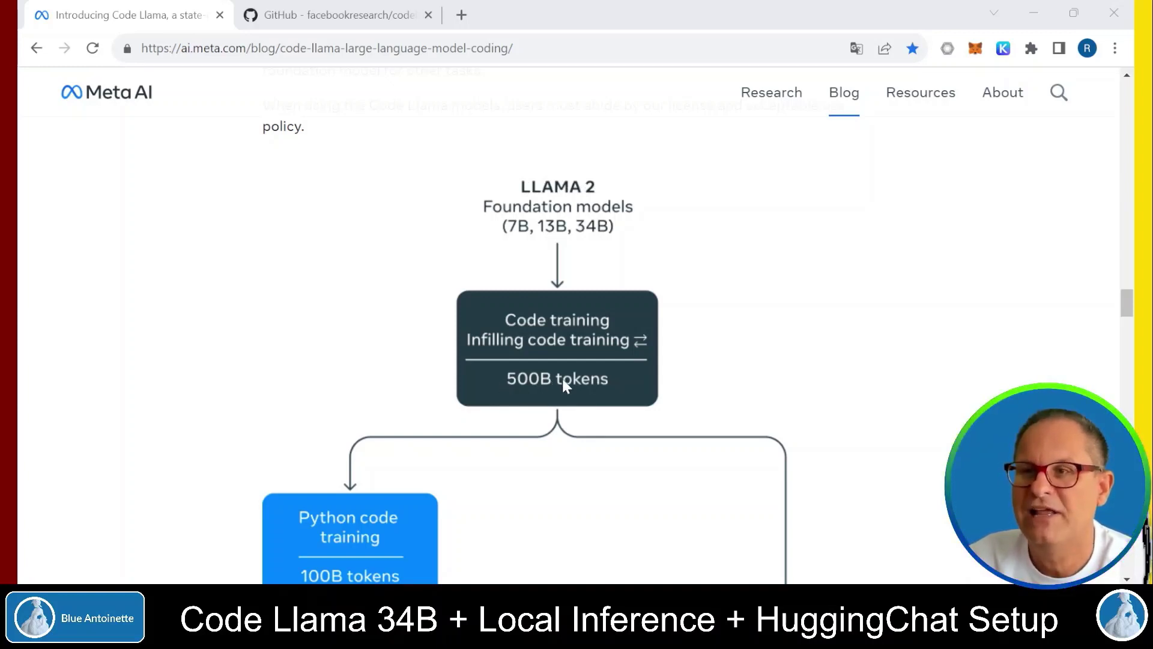
Review the Code Llama training diagram on the Meta AI blog and the address and current model of the local HuggingChat page.
{"action": "scroll", "coordinate": [697, 398], "scroll_direction": "down", "scroll_amount": 8}
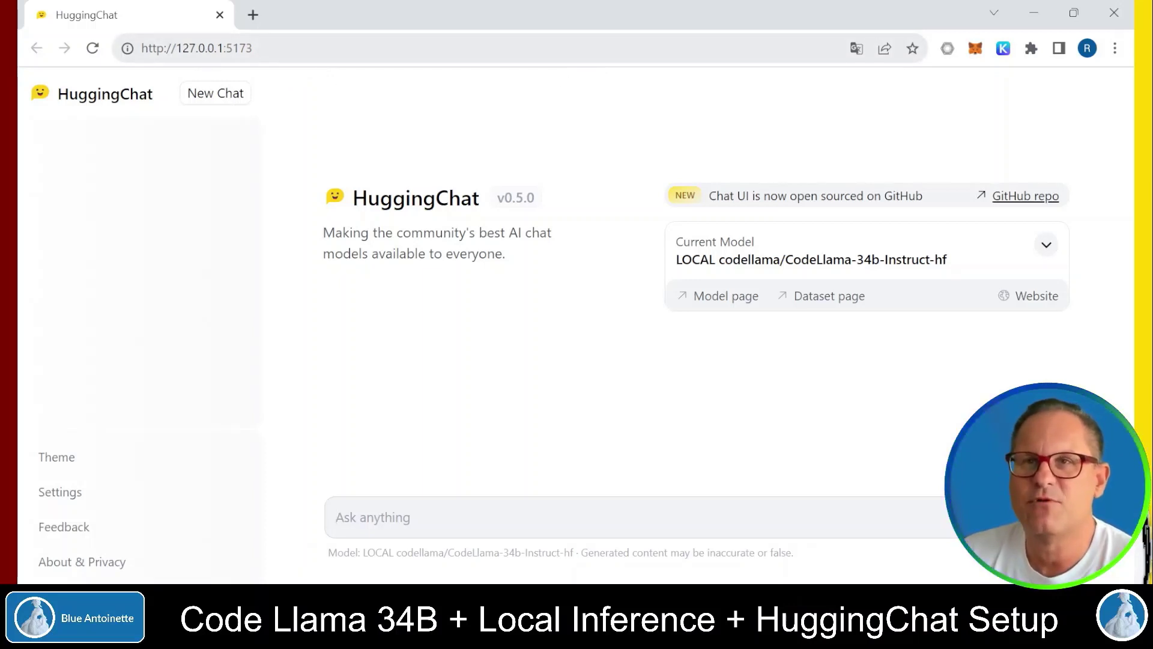
{"action": "key", "text": "ctrl+l"}
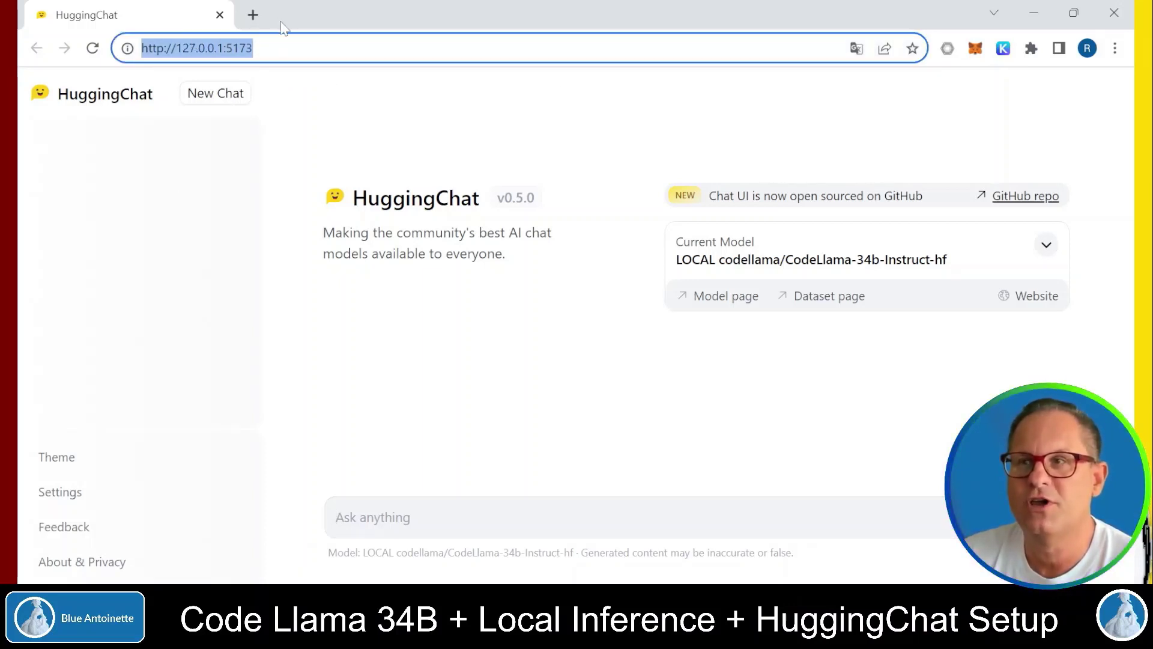
{"action": "left_click_drag", "start_coordinate": [785, 259], "coordinate": [879, 260]}
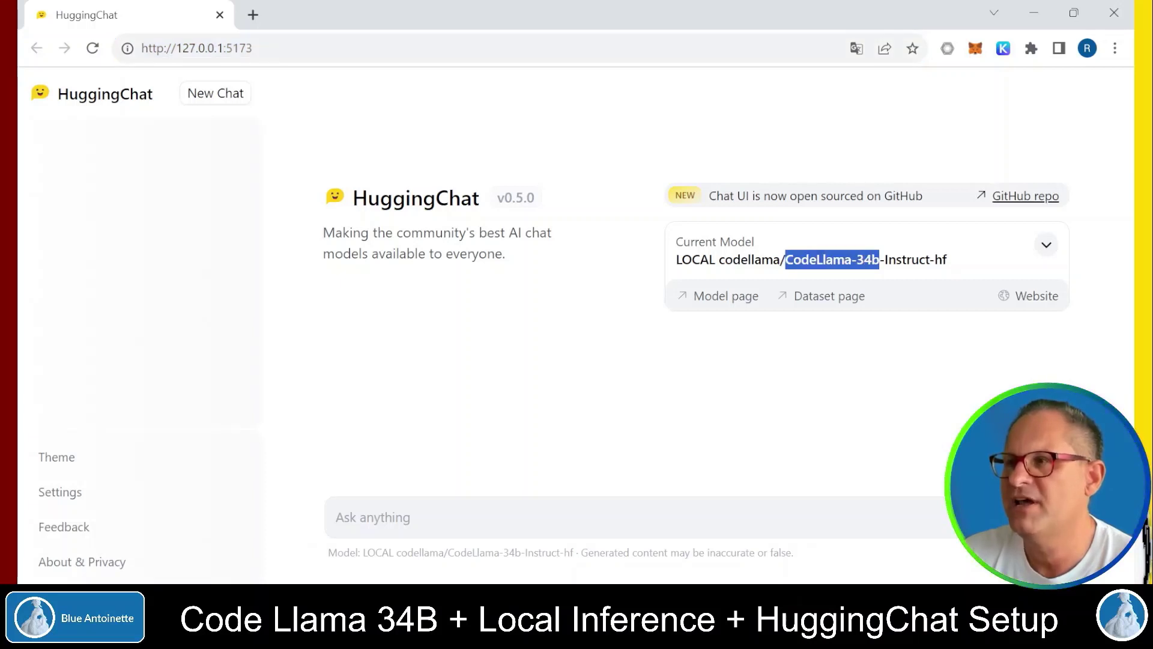
{"action": "left_click_drag", "start_coordinate": [885, 259], "coordinate": [960, 270]}
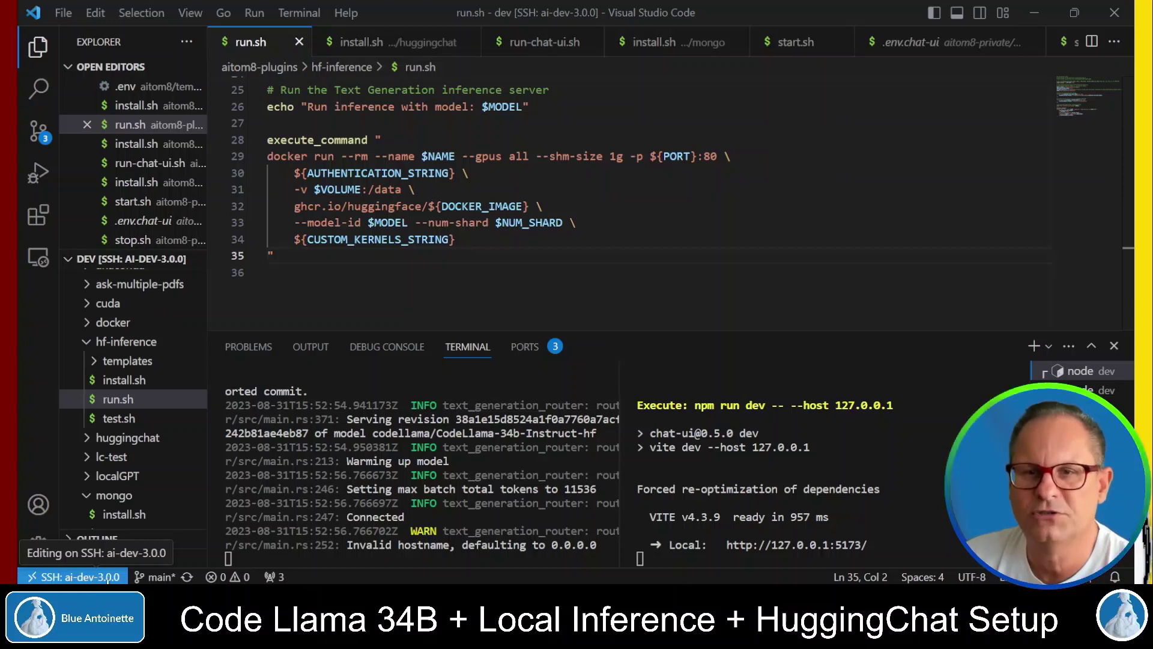
In Visual Studio Code, check the terminal output for the model served by the inference server and the command that starts the chat UI.
{"action": "left_click_drag", "start_coordinate": [373, 433], "coordinate": [596, 433]}
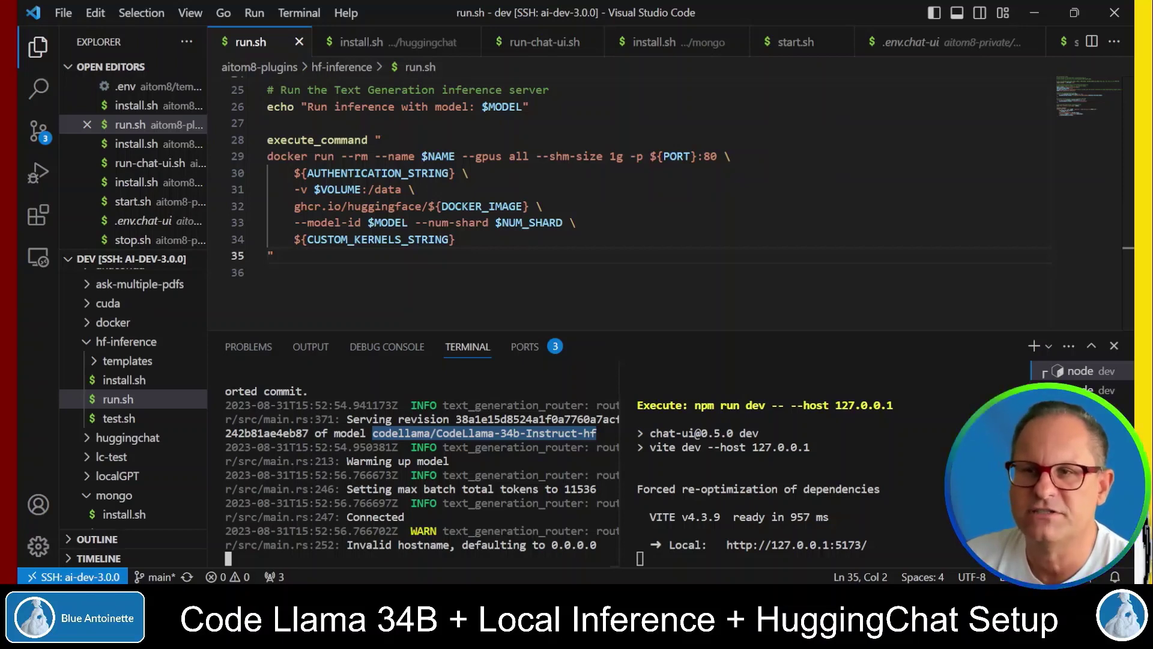
{"action": "left_click", "coordinate": [268, 123]}
{"action": "left_click_drag", "start_coordinate": [899, 404], "coordinate": [695, 405]}
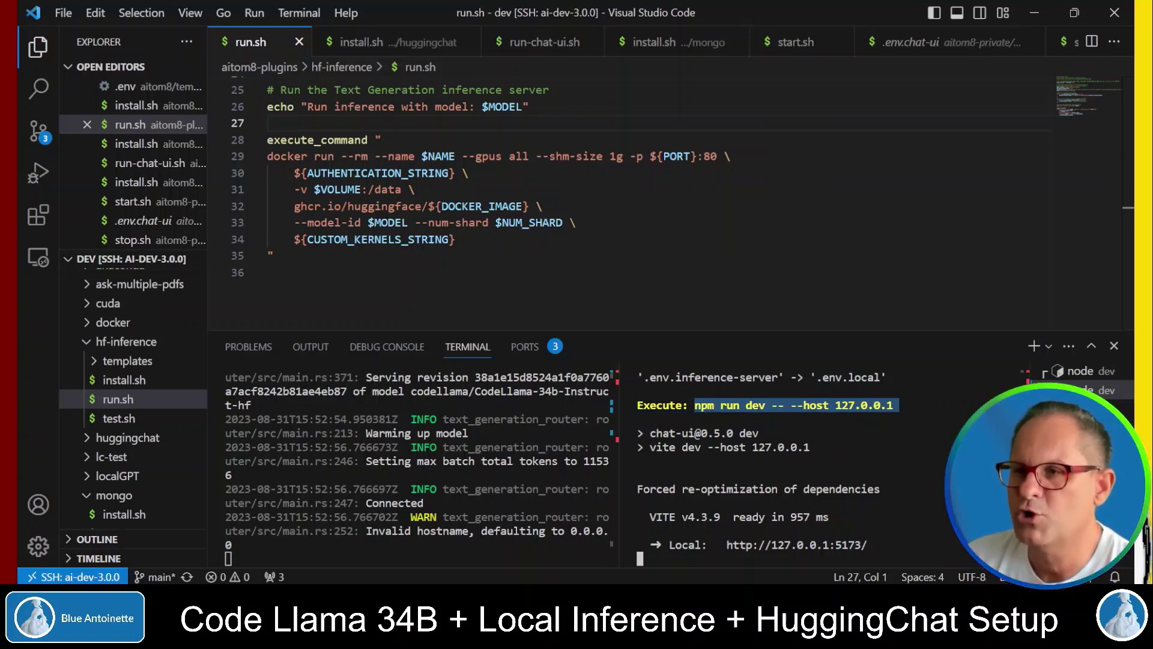
{"action": "left_click", "coordinate": [526, 348]}
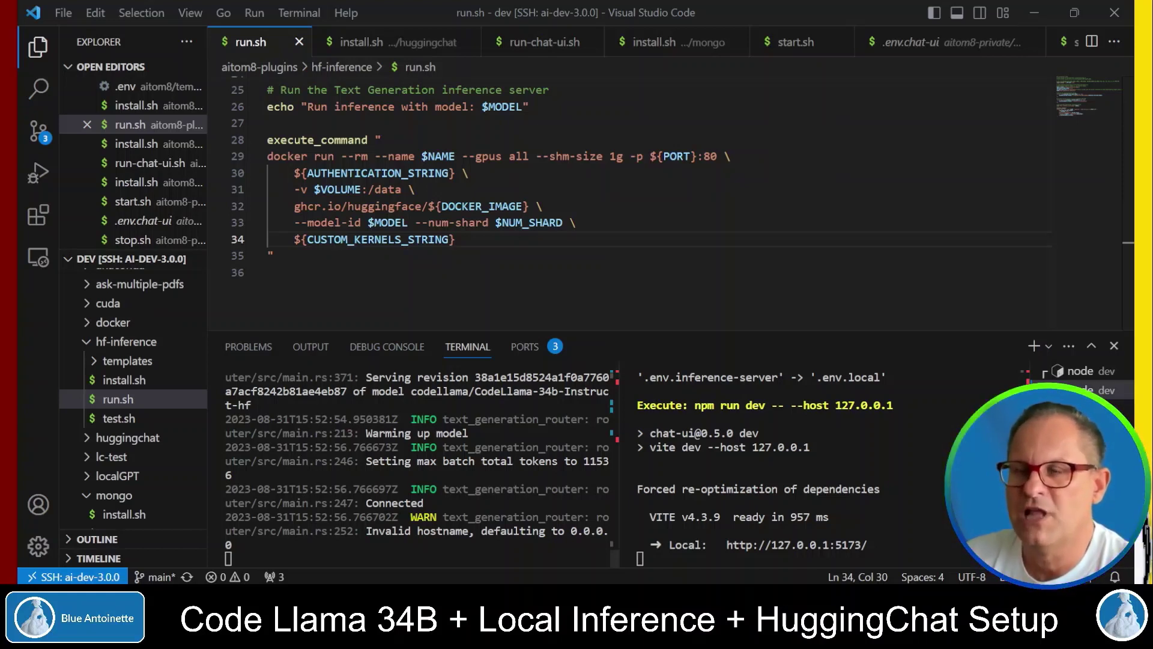
Switch to HuggingChat in the browser and enter the prompt text "Write a Python function that accepts a string as parameter.".
{"action": "key", "text": "alt+Tab"}
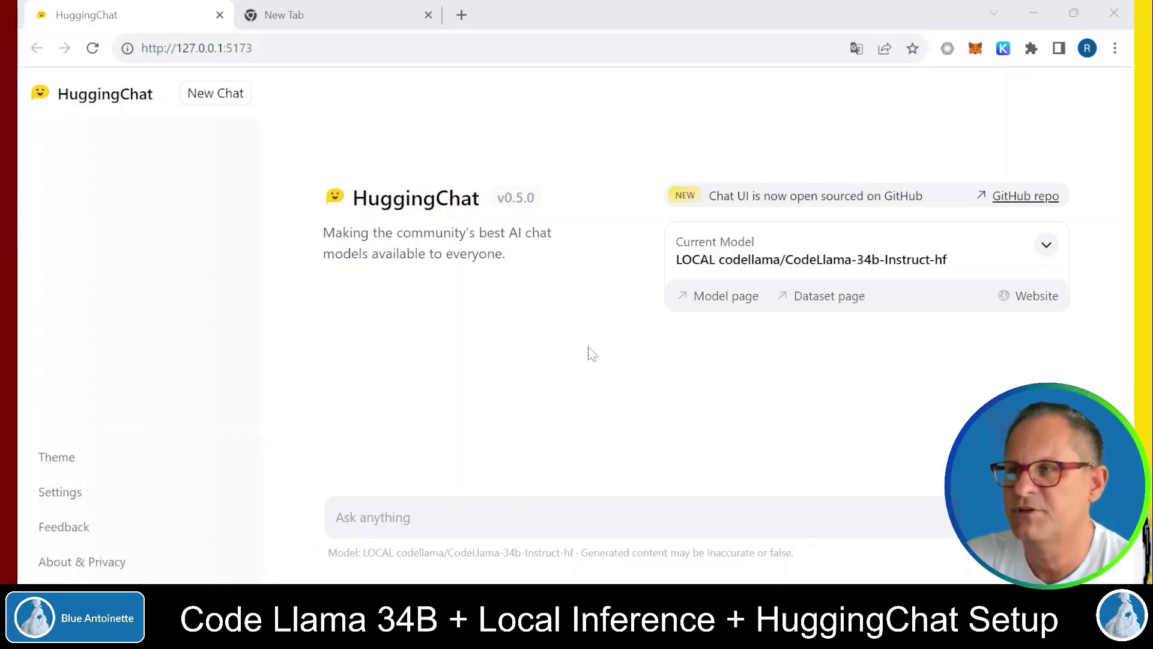
{"action": "left_click", "coordinate": [661, 517]}
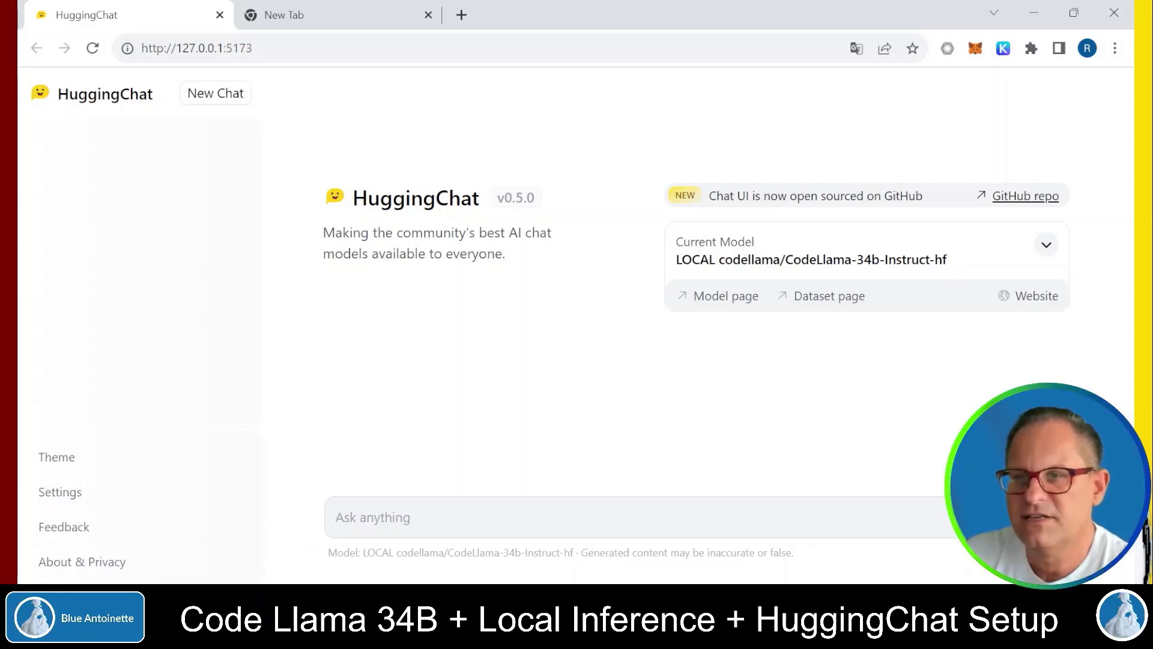
{"action": "type", "text": "W"}
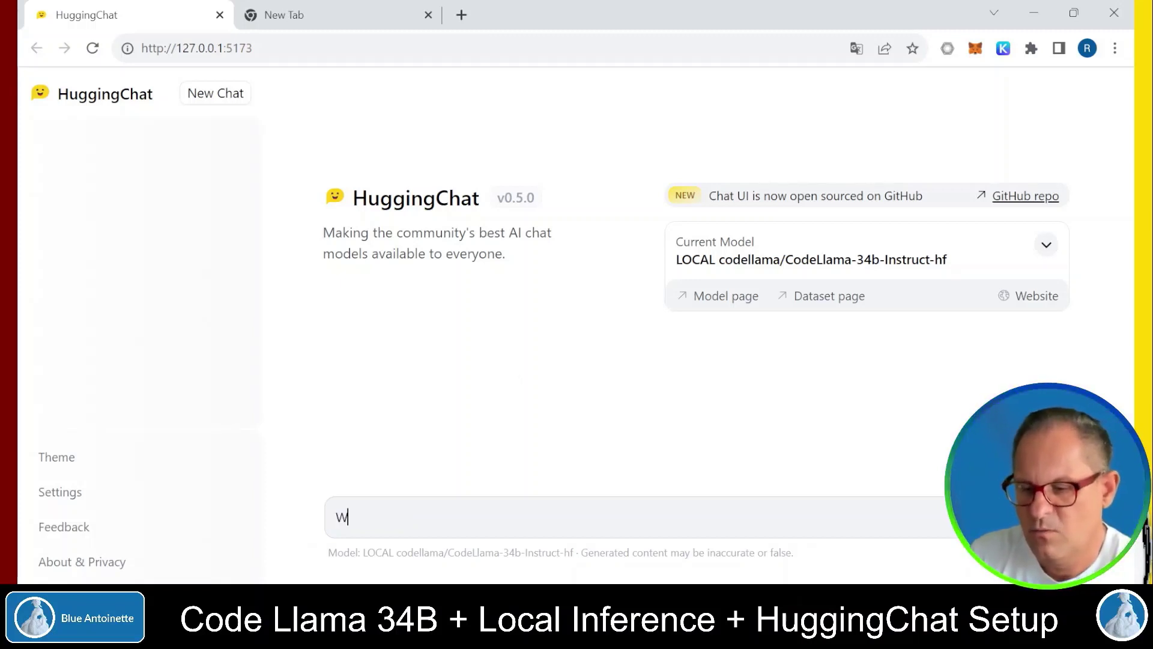
{"action": "type", "text": "rite a Py"}
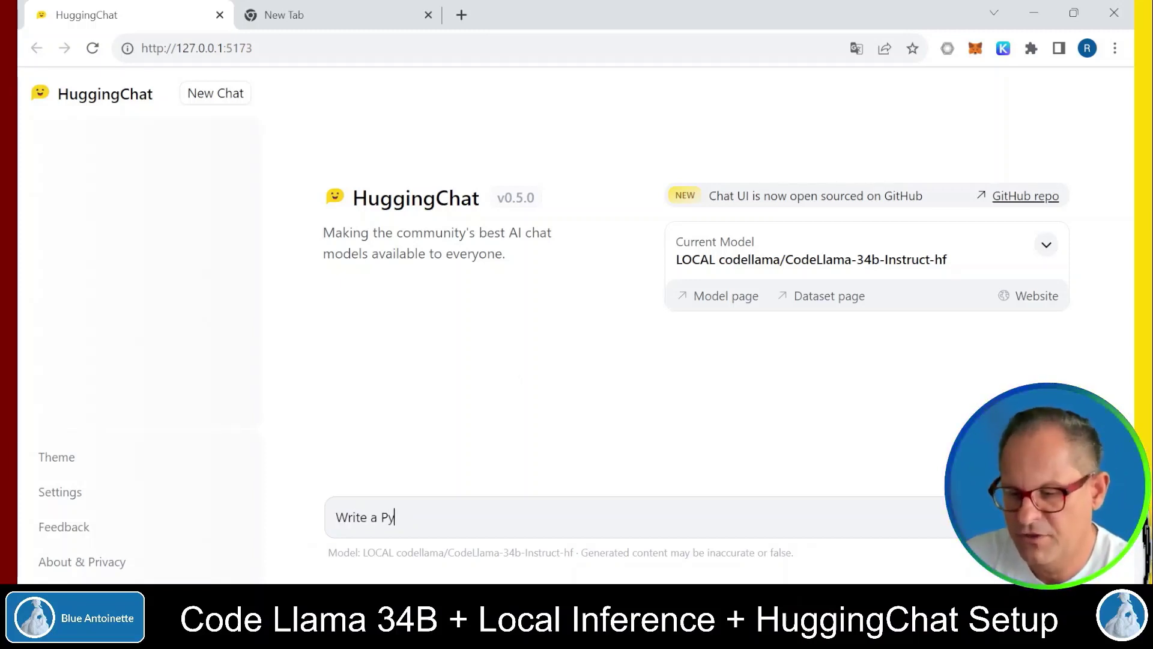
{"action": "type", "text": "thon functio"}
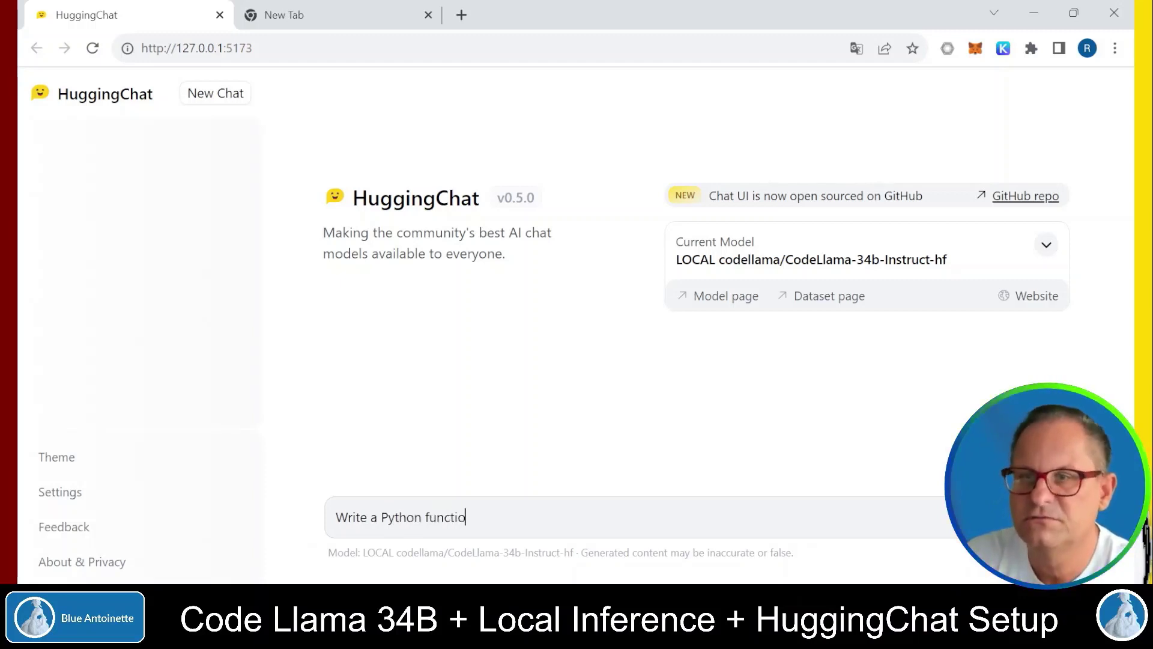
{"action": "type", "text": "n that accepts a string as "}
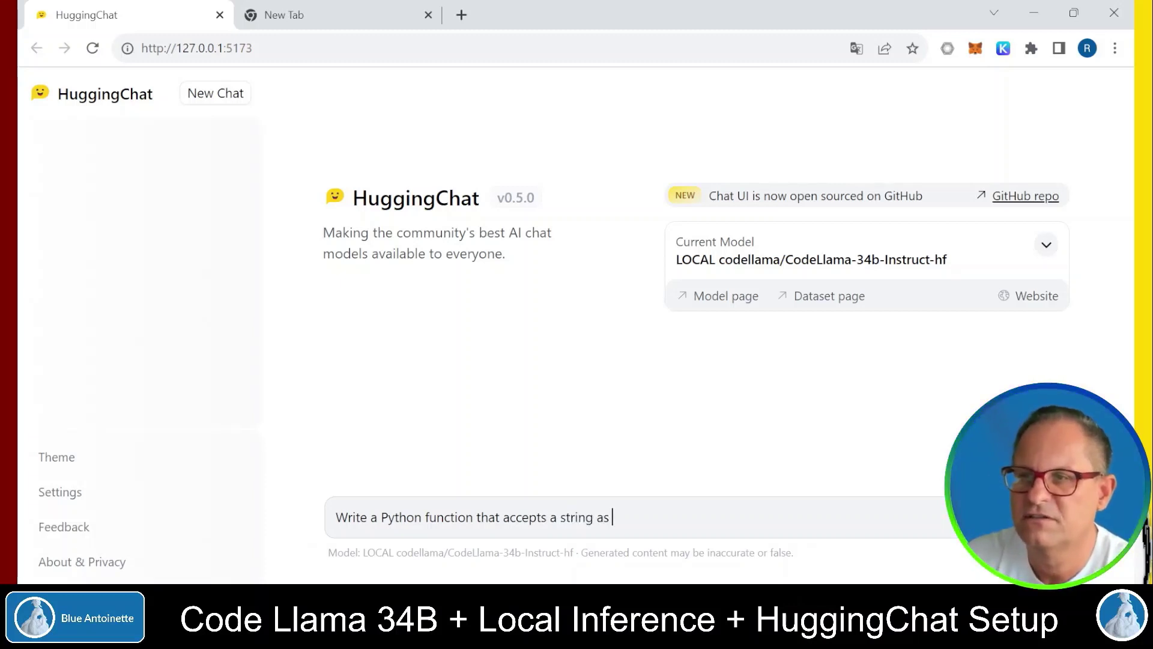
{"action": "type", "text": "apa"}
{"action": "key", "text": "BackSpace"}
{"action": "key", "text": "BackSpace"}
{"action": "key", "text": "BackSpace"}
{"action": "type", "text": "paramr"}
{"action": "key", "text": "BackSpace"}
{"action": "key", "text": "BackSpace"}
{"action": "type", "text": "meter. "}
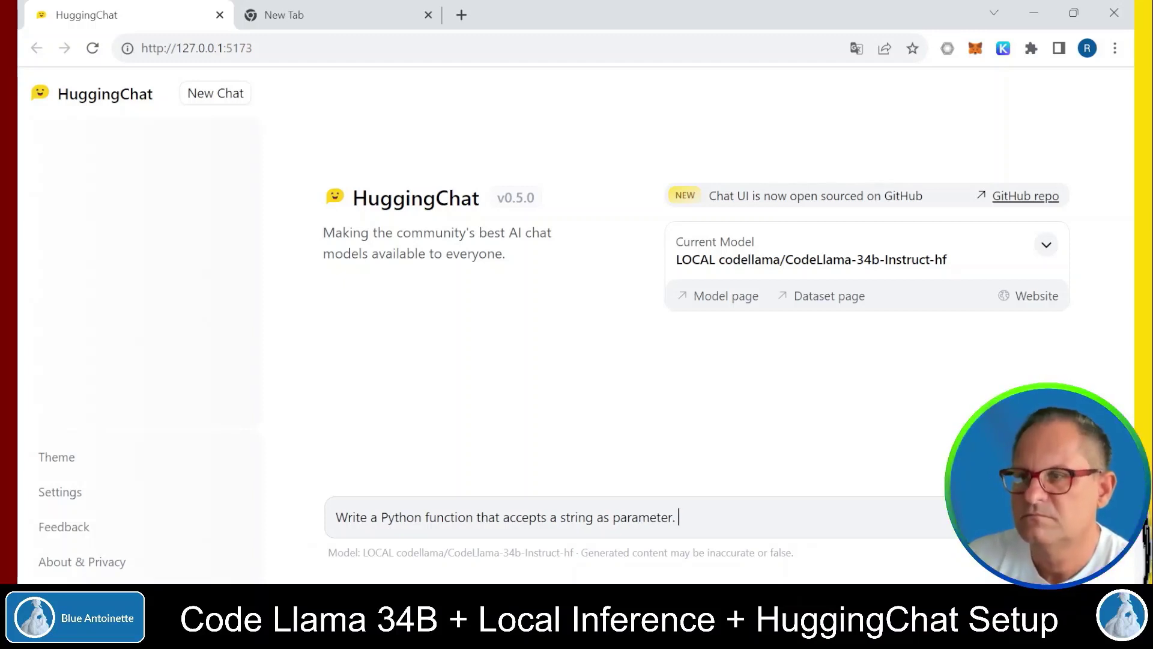
Add "Call this function with the parameter "Hello World"" to the prompt and send it.
{"action": "type", "text": "Call this function with the parameter \"Hello Wo"}
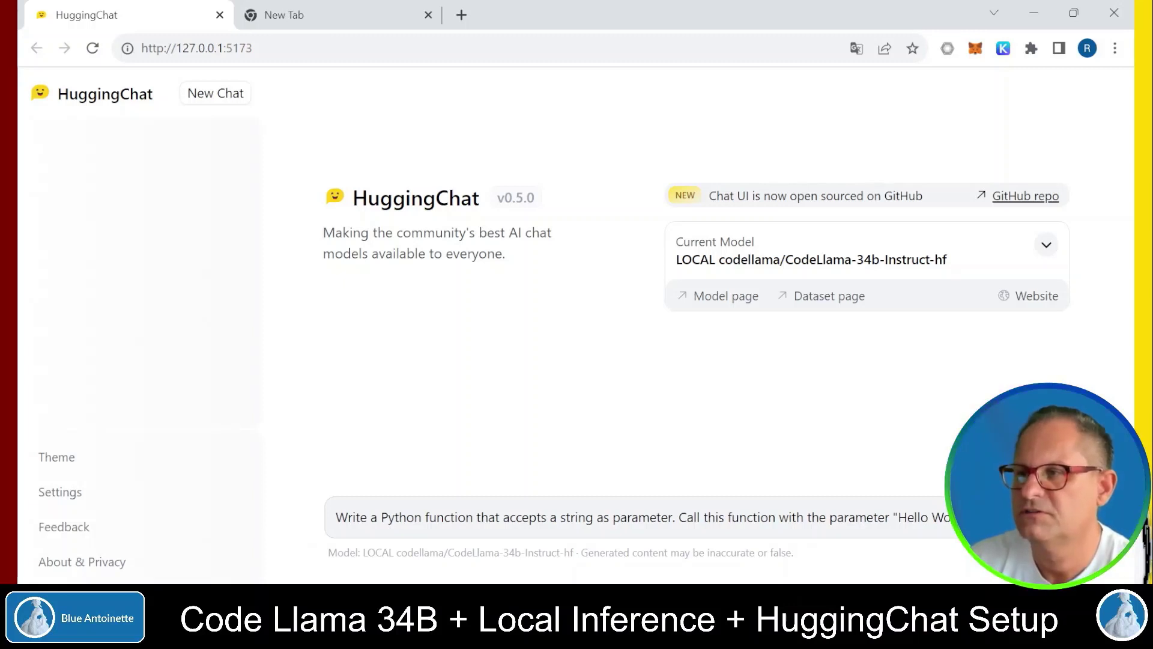
{"action": "key", "text": "Return"}
{"action": "key", "text": "Return"}
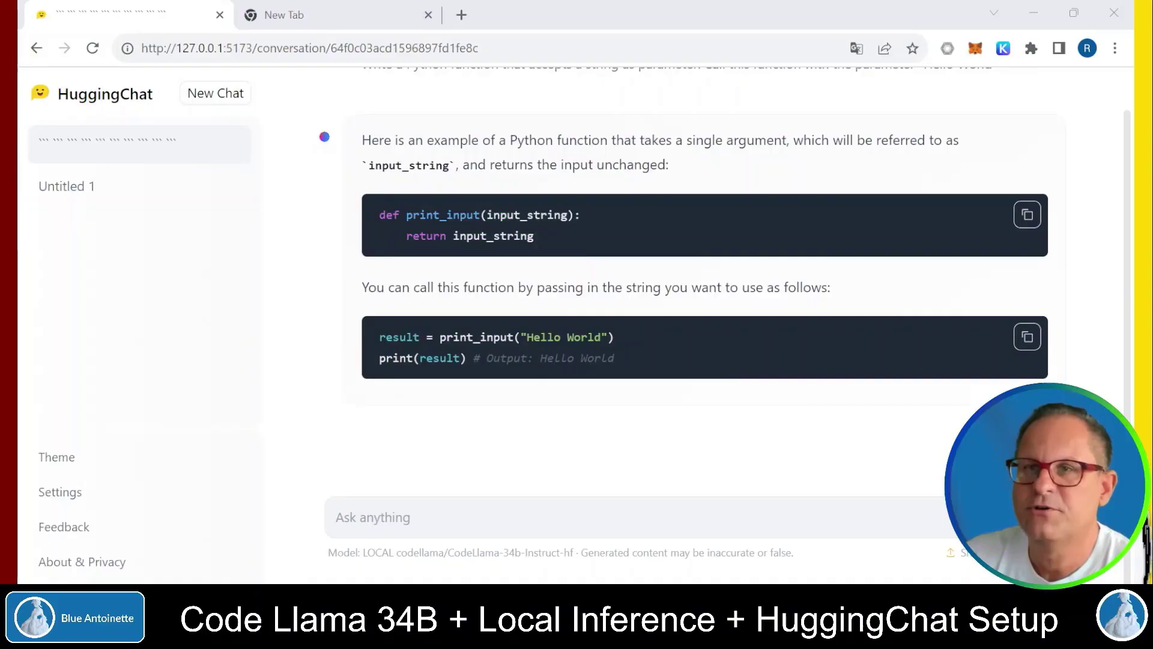
Examine the generated Python function and its example call in the chat response.
{"action": "left_click_drag", "start_coordinate": [379, 210], "coordinate": [561, 249]}
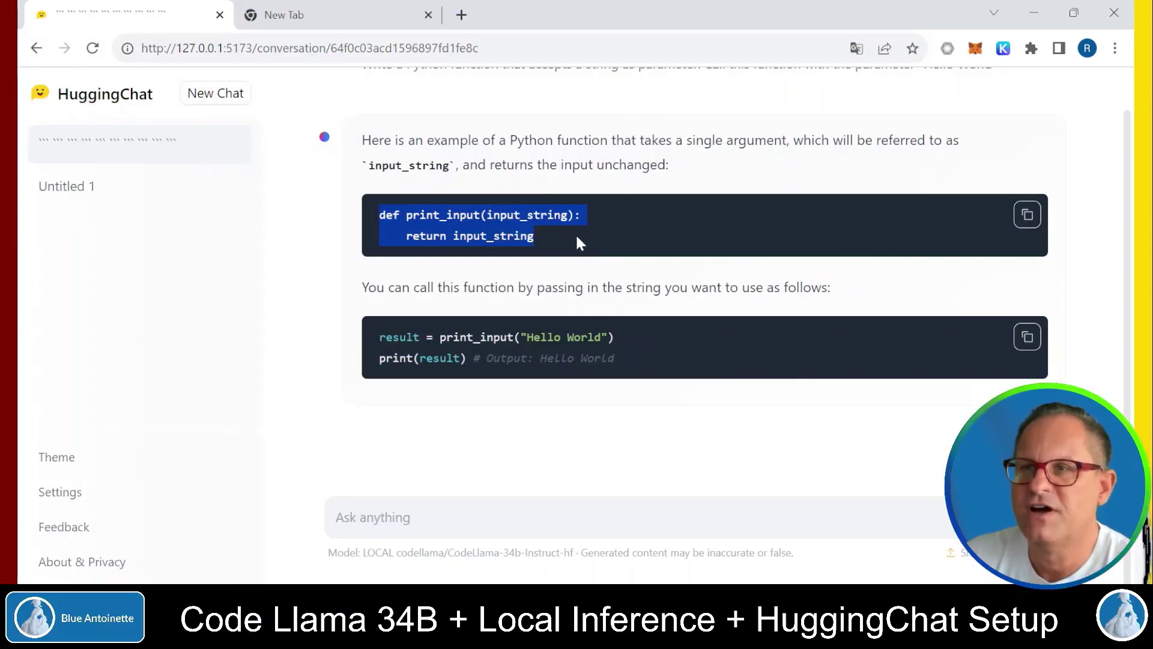
{"action": "left_click_drag", "start_coordinate": [633, 337], "coordinate": [378, 343]}
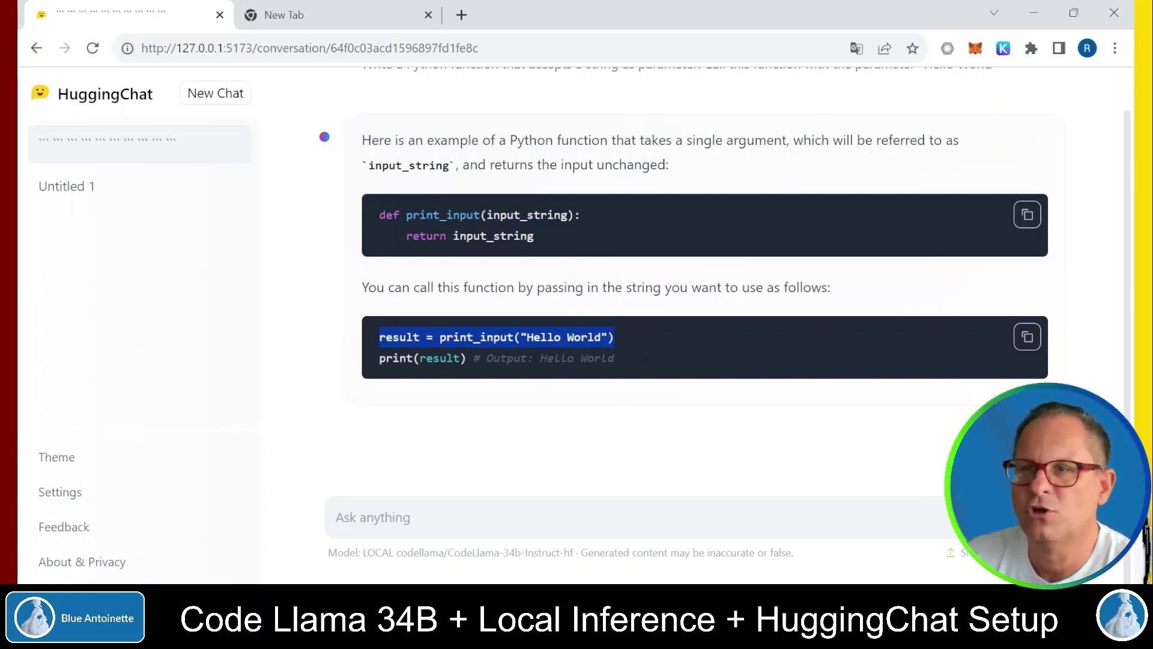
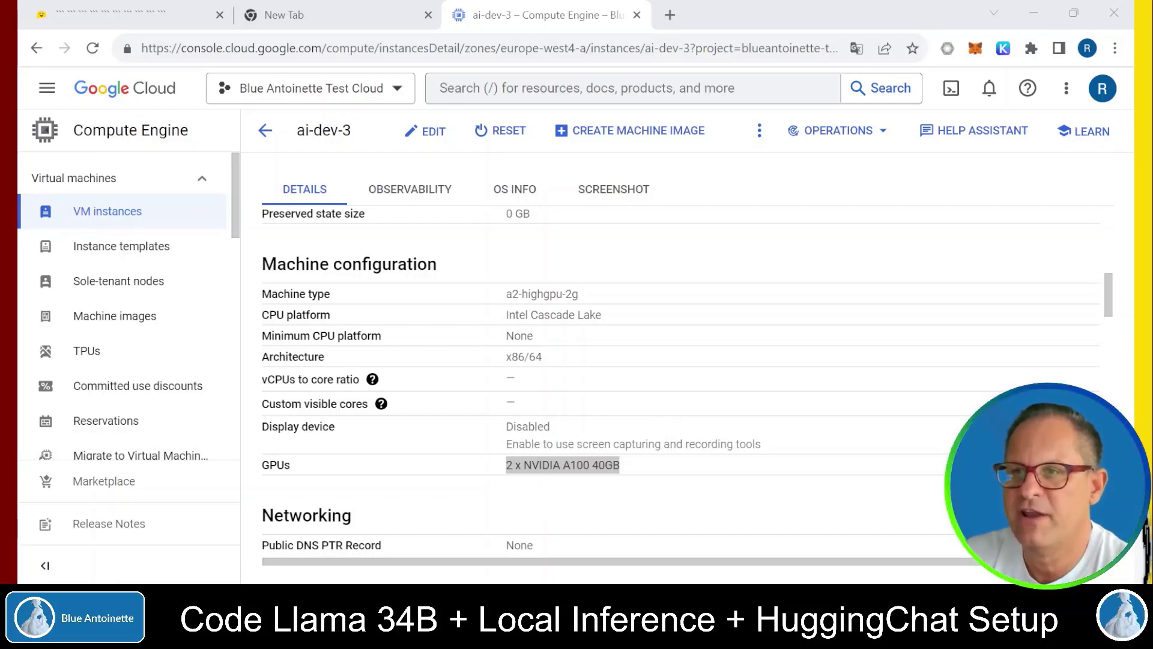
Examine the GPUs, machine type and zone of the ai-dev-3 instance in the Google Cloud console.
{"action": "key", "text": "alt+Tab"}
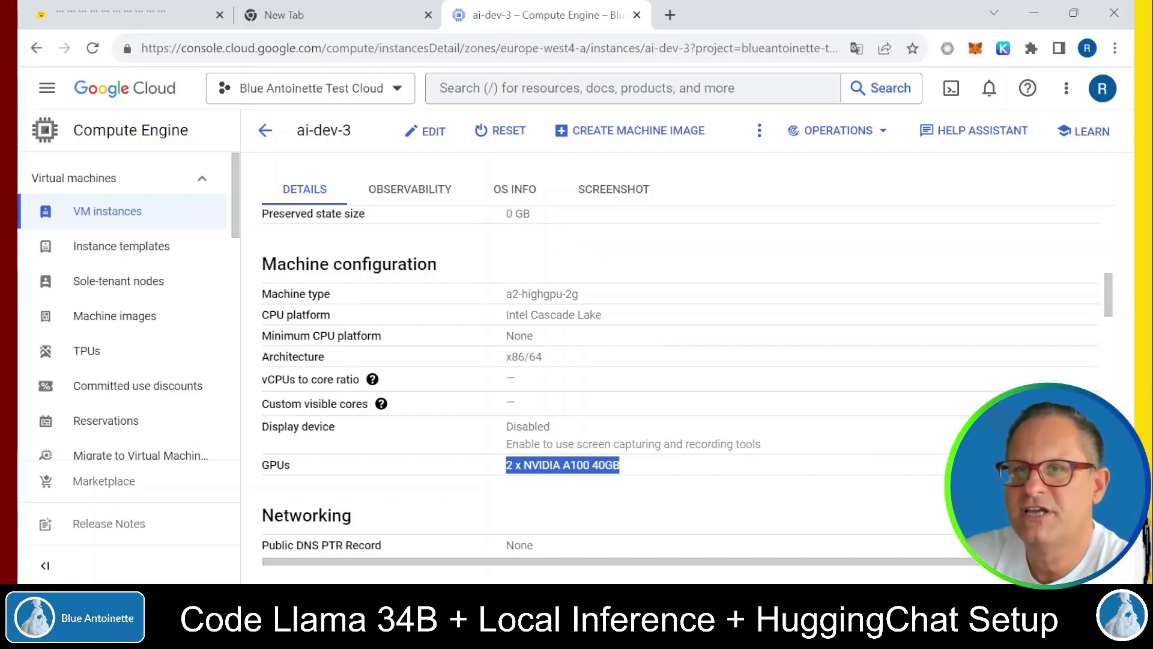
{"action": "left_click_drag", "start_coordinate": [263, 295], "coordinate": [290, 294]}
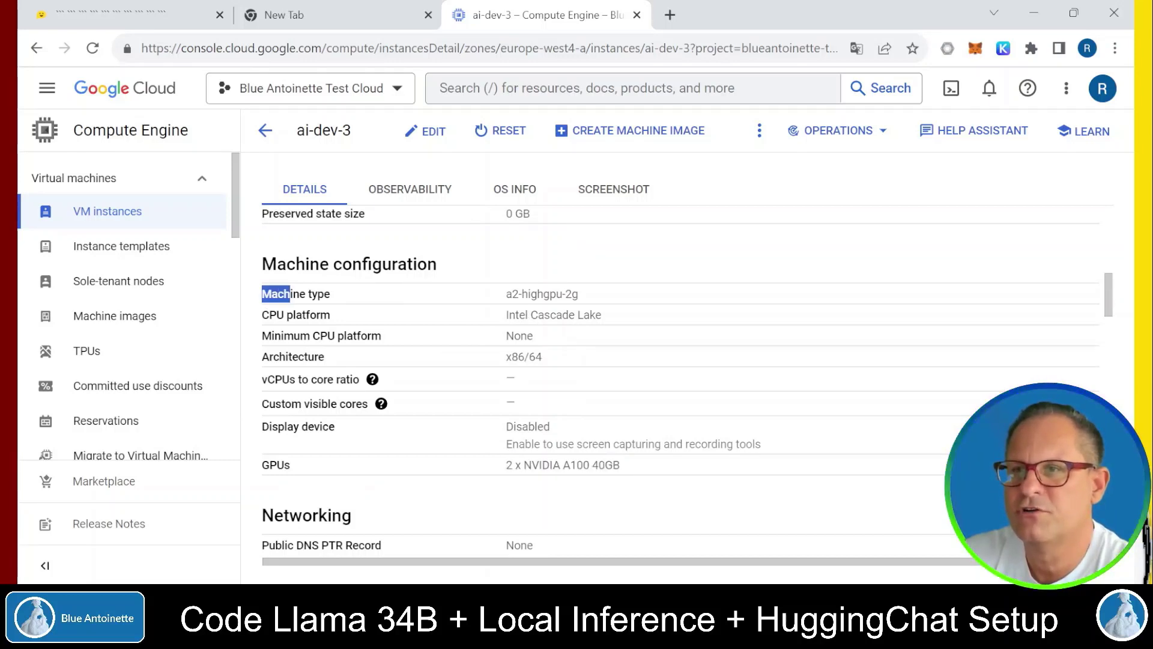
{"action": "left_click_drag", "start_coordinate": [580, 294], "coordinate": [505, 294]}
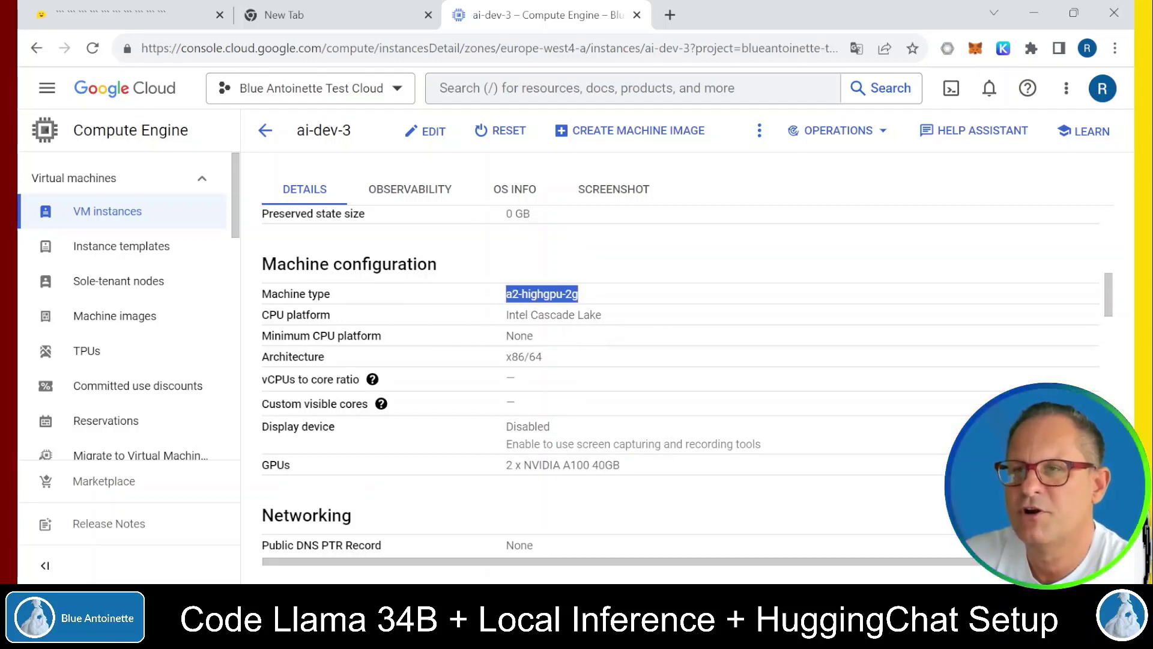
{"action": "scroll", "coordinate": [619, 318], "scroll_direction": "up", "scroll_amount": 2}
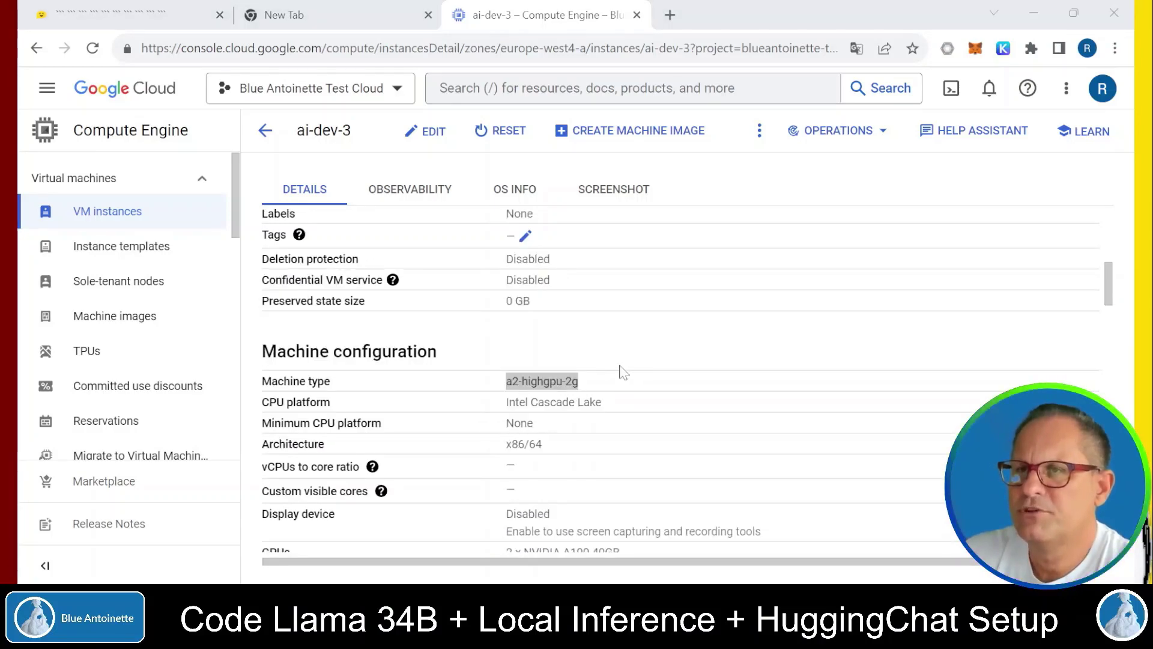
{"action": "scroll", "coordinate": [623, 372], "scroll_direction": "up", "scroll_amount": 6}
{"action": "scroll", "coordinate": [622, 372], "scroll_direction": "down", "scroll_amount": 1}
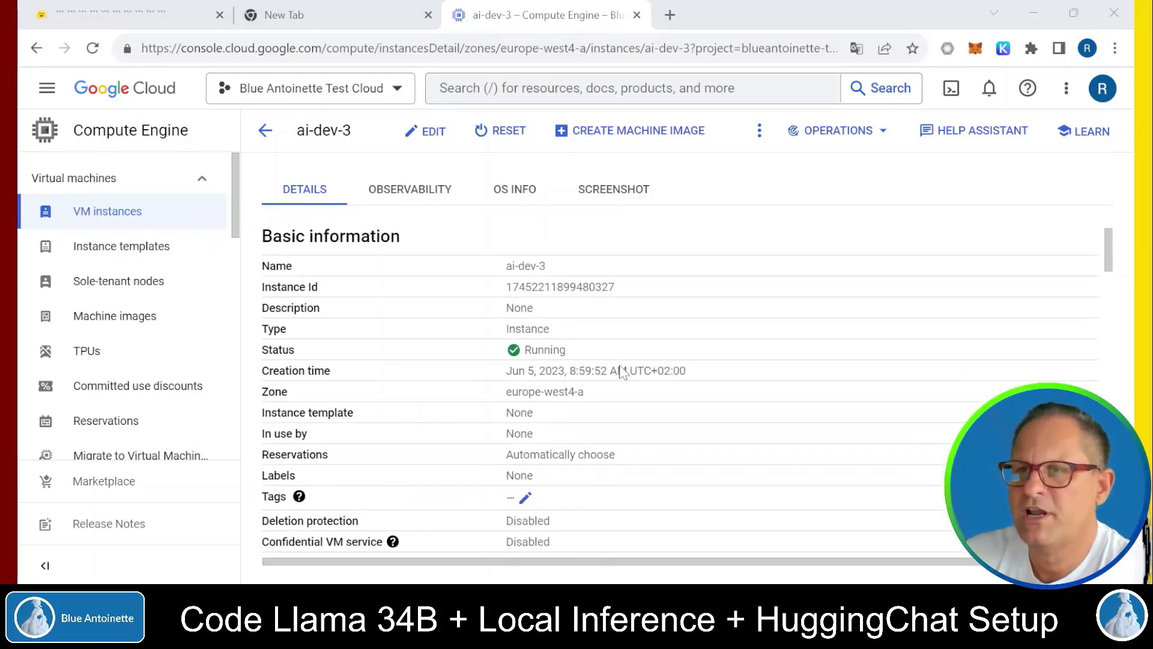
{"action": "left_click_drag", "start_coordinate": [506, 392], "coordinate": [575, 391]}
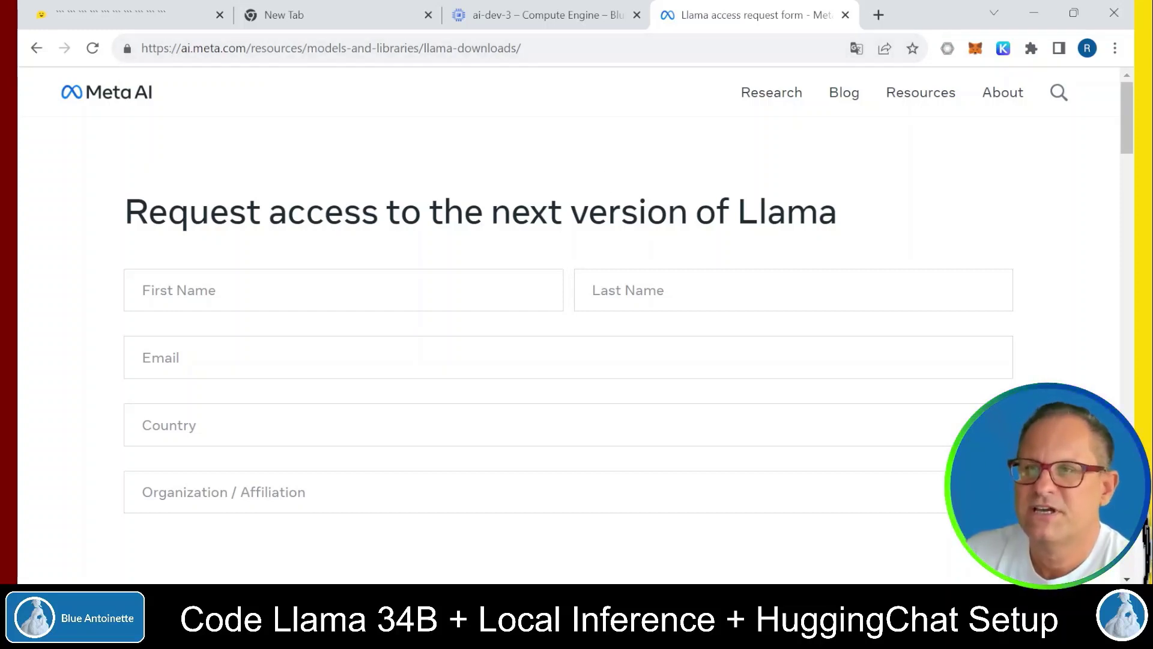
Look through Meta's Llama access request form, including its contact fields and the selectable models.
{"action": "left_click_drag", "start_coordinate": [127, 211], "coordinate": [361, 213]}
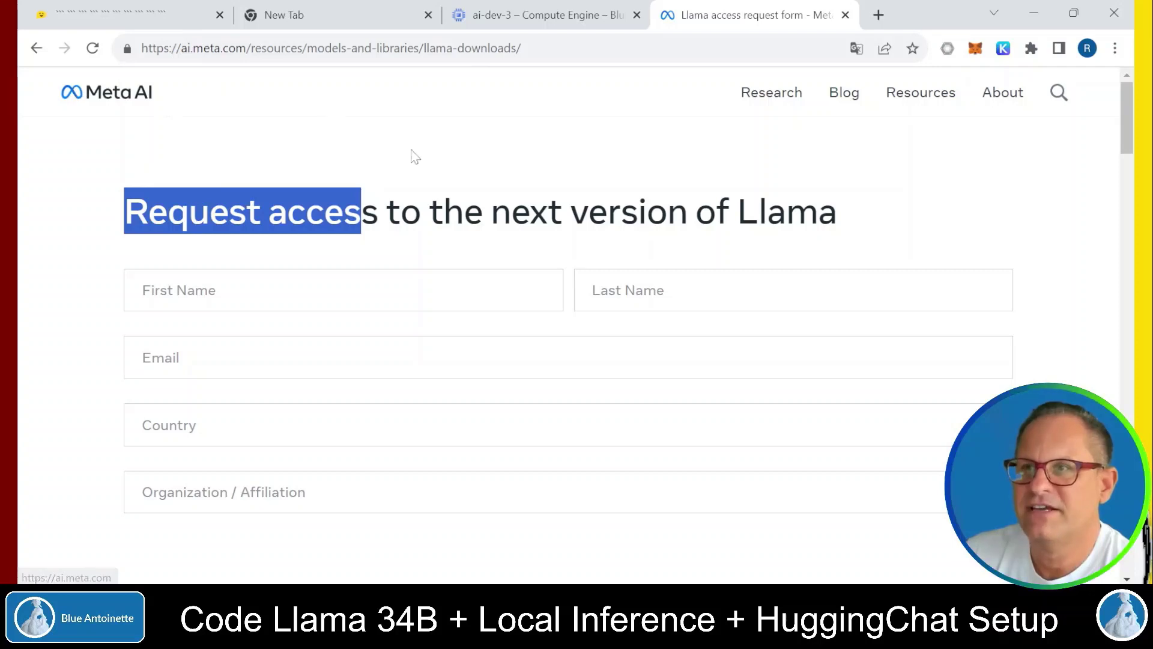
{"action": "scroll", "coordinate": [394, 309], "scroll_direction": "down", "scroll_amount": 2}
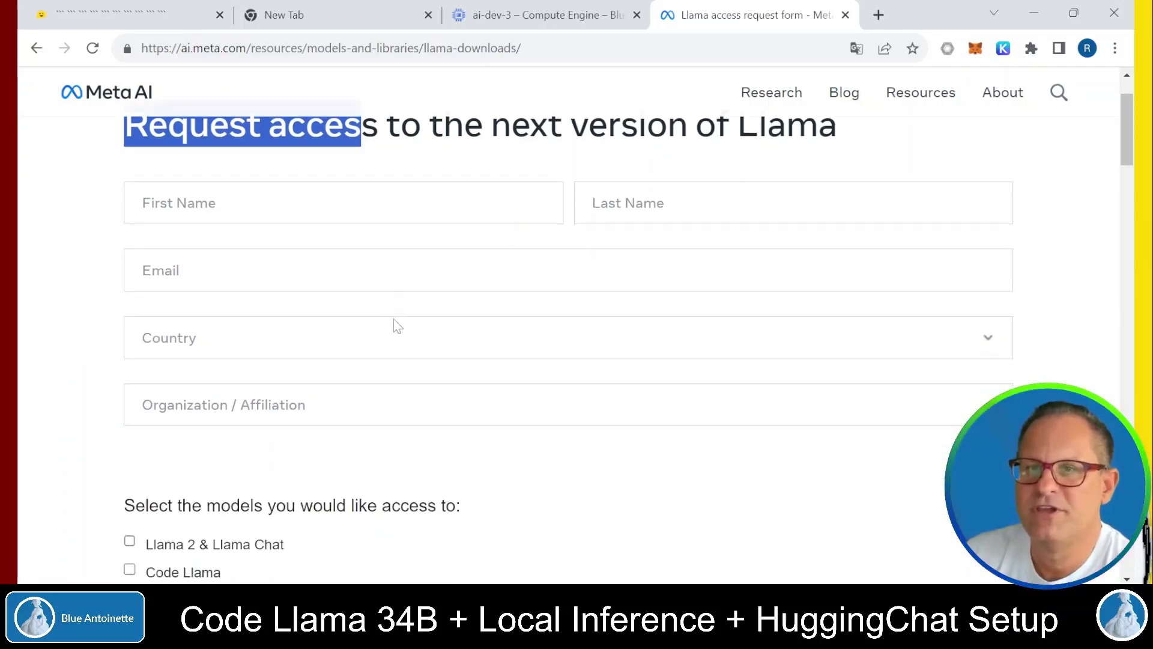
{"action": "scroll", "coordinate": [399, 348], "scroll_direction": "down", "scroll_amount": 4}
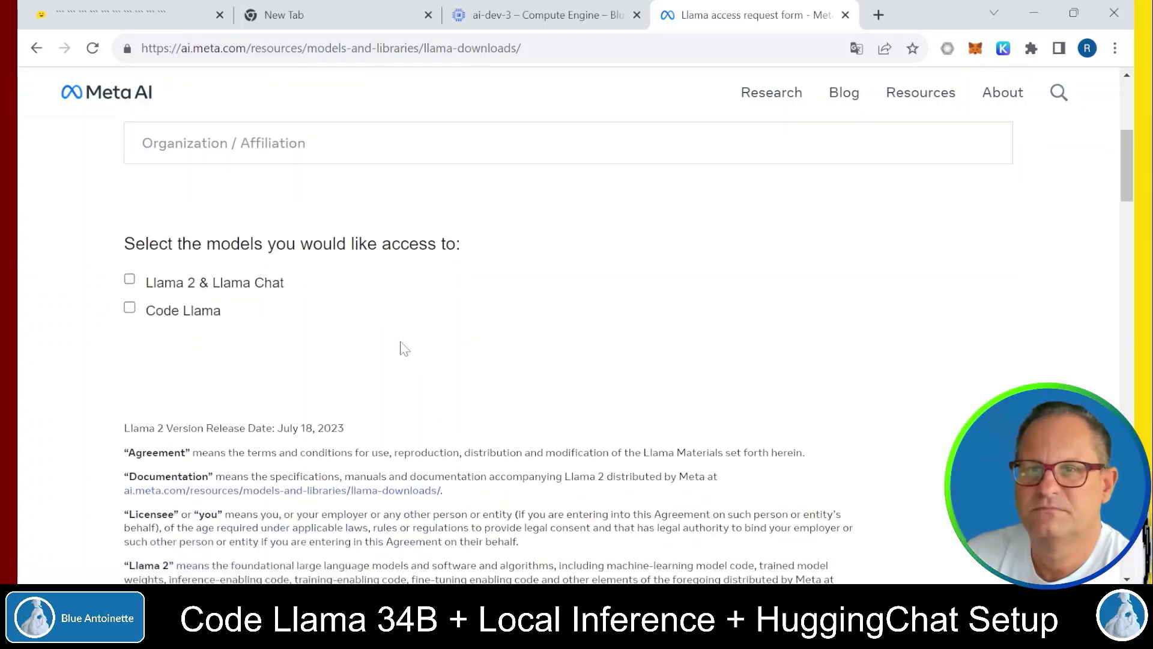
{"action": "scroll", "coordinate": [401, 349], "scroll_direction": "up", "scroll_amount": 6}
{"action": "left_click", "coordinate": [399, 348]}
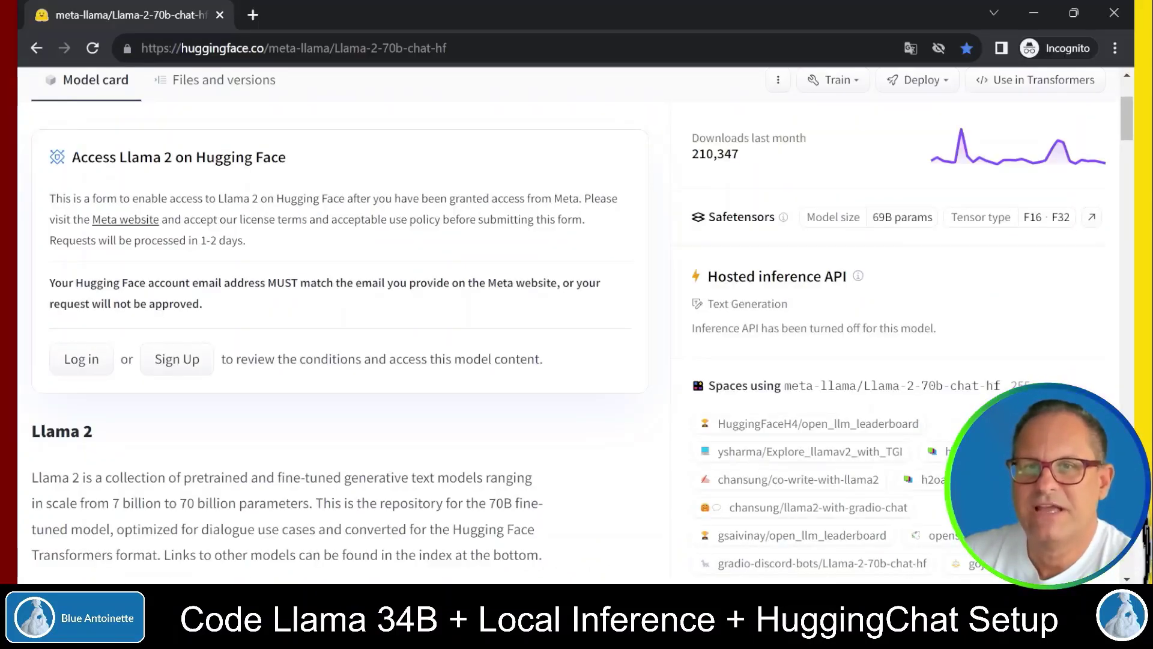
Read the email-matching requirement for Llama 2 access on Hugging Face and check the User Access Tokens section of the account settings.
{"action": "left_click_drag", "start_coordinate": [75, 282], "coordinate": [267, 283]}
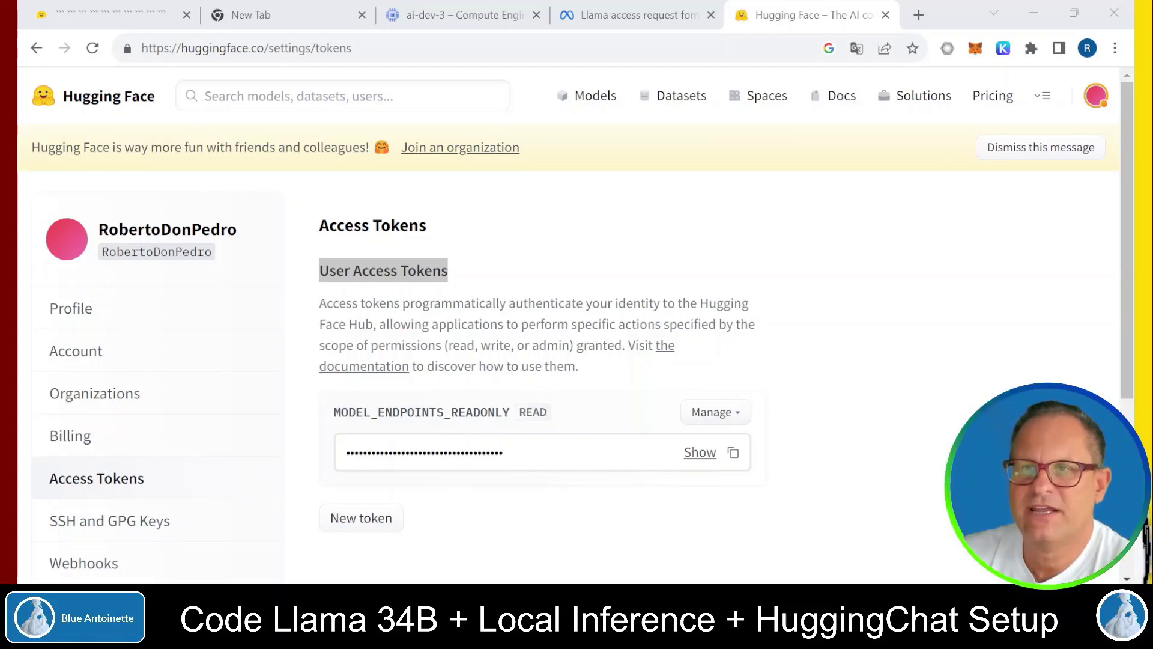
{"action": "left_click_drag", "start_coordinate": [354, 271], "coordinate": [538, 283]}
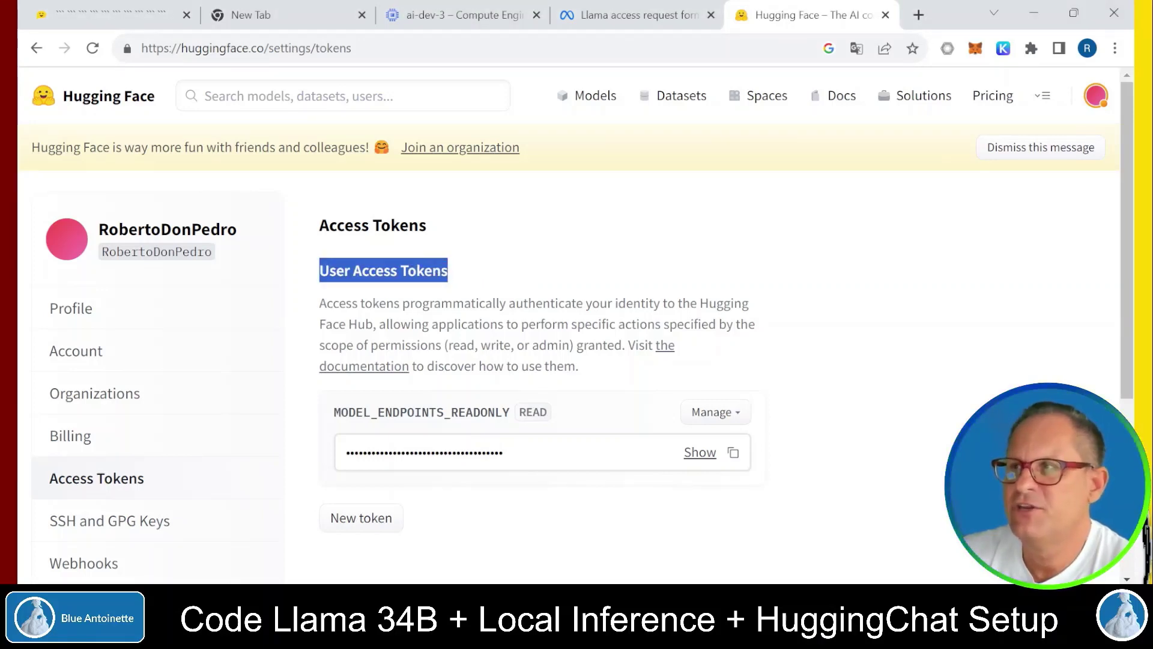
{"action": "left_click", "coordinate": [1096, 98]}
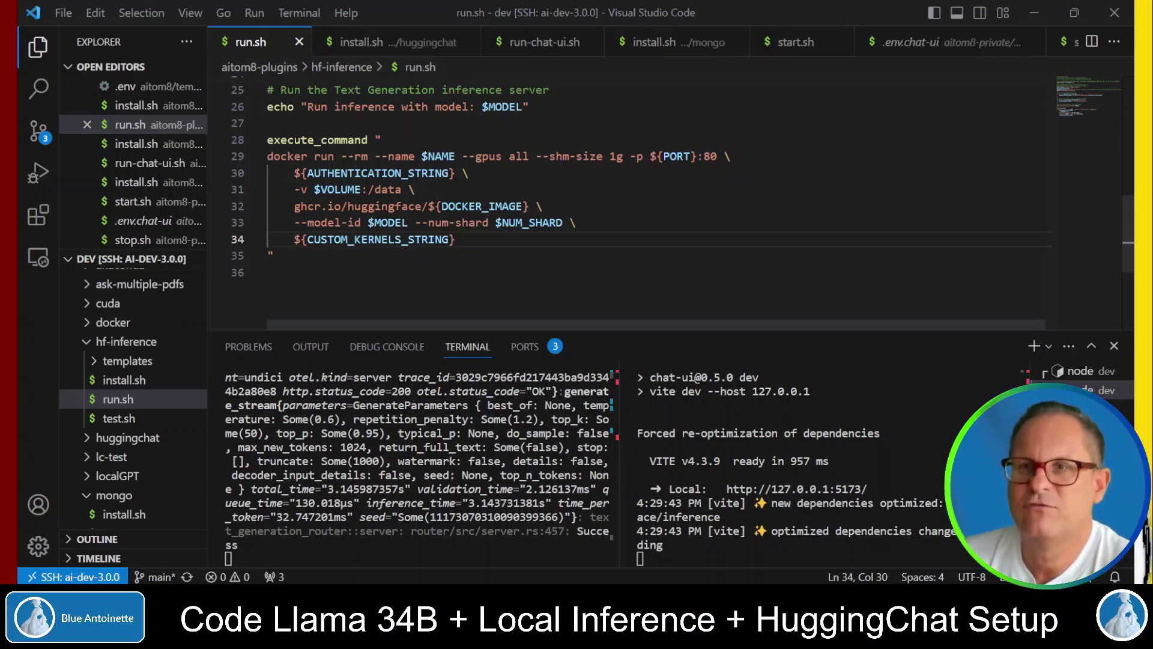
Inspect where run.sh uses AUTHENTICATION_STRING in the docker command and how it is built from HUGGING_FACE_HUB_TOKEN.
{"action": "left_click_drag", "start_coordinate": [293, 173], "coordinate": [470, 173]}
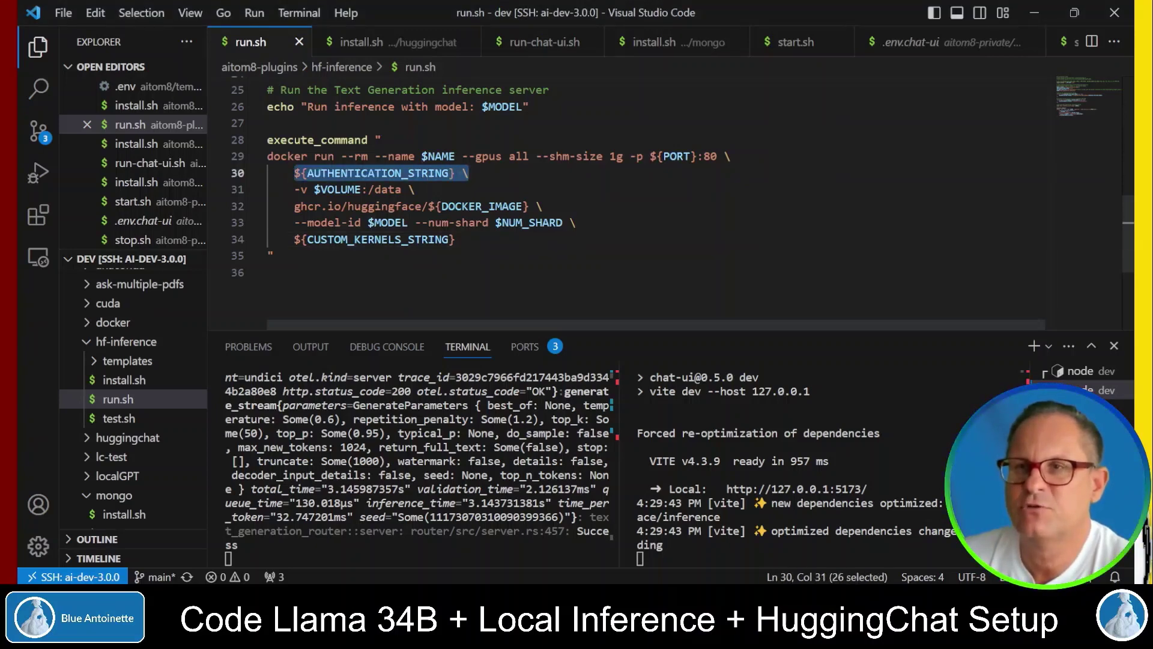
{"action": "left_click", "coordinate": [470, 173]}
{"action": "scroll", "coordinate": [471, 173], "scroll_direction": "up", "scroll_amount": 4}
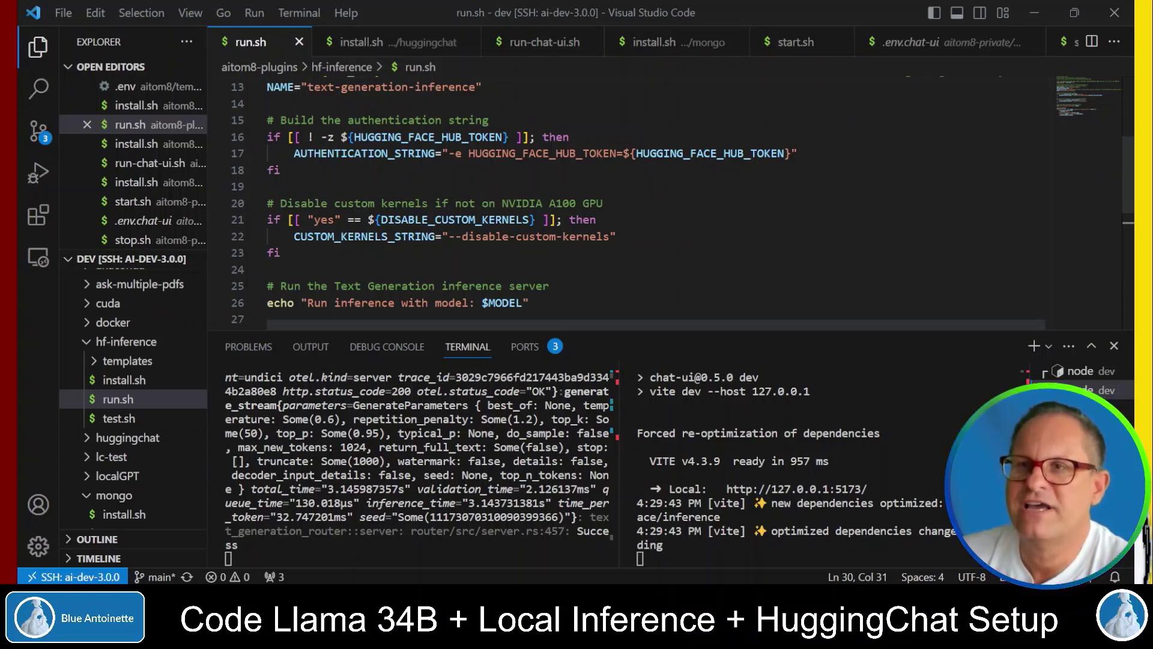
{"action": "left_click_drag", "start_coordinate": [449, 154], "coordinate": [792, 154]}
{"action": "left_click", "coordinate": [791, 154]}
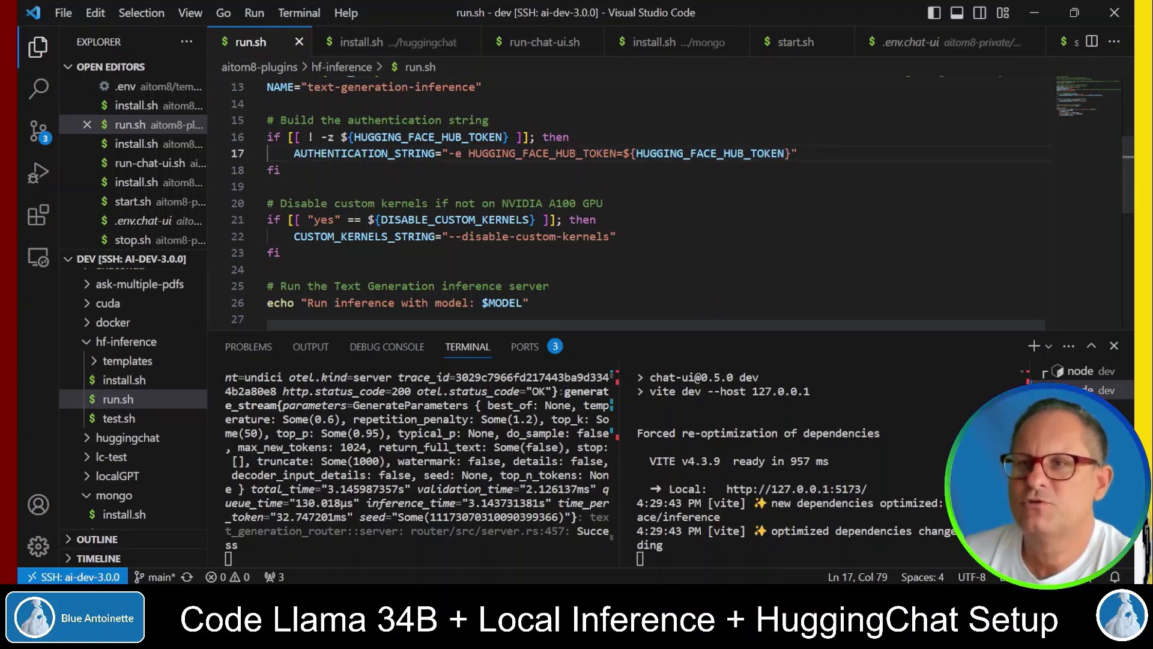
Inspect how run.sh handles the --disable-custom-kernels option for non-A100 GPUs and where the docker command uses CUSTOM_KERNELS_STRING.
{"action": "left_click_drag", "start_coordinate": [502, 203], "coordinate": [582, 203]}
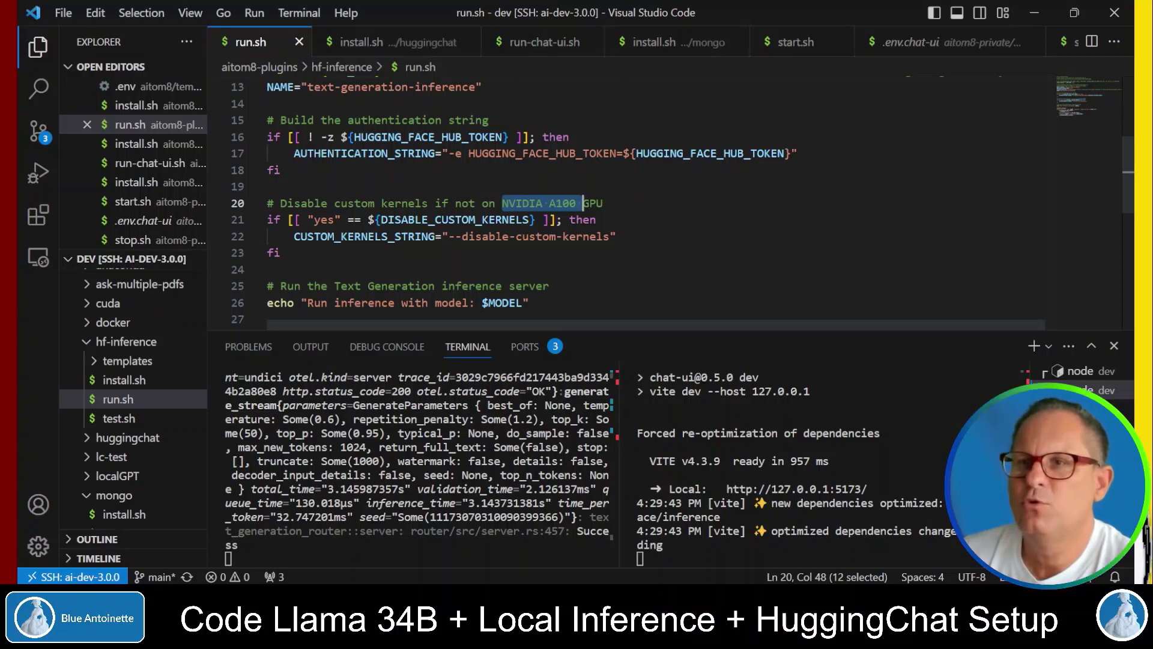
{"action": "left_click_drag", "start_coordinate": [449, 236], "coordinate": [611, 236]}
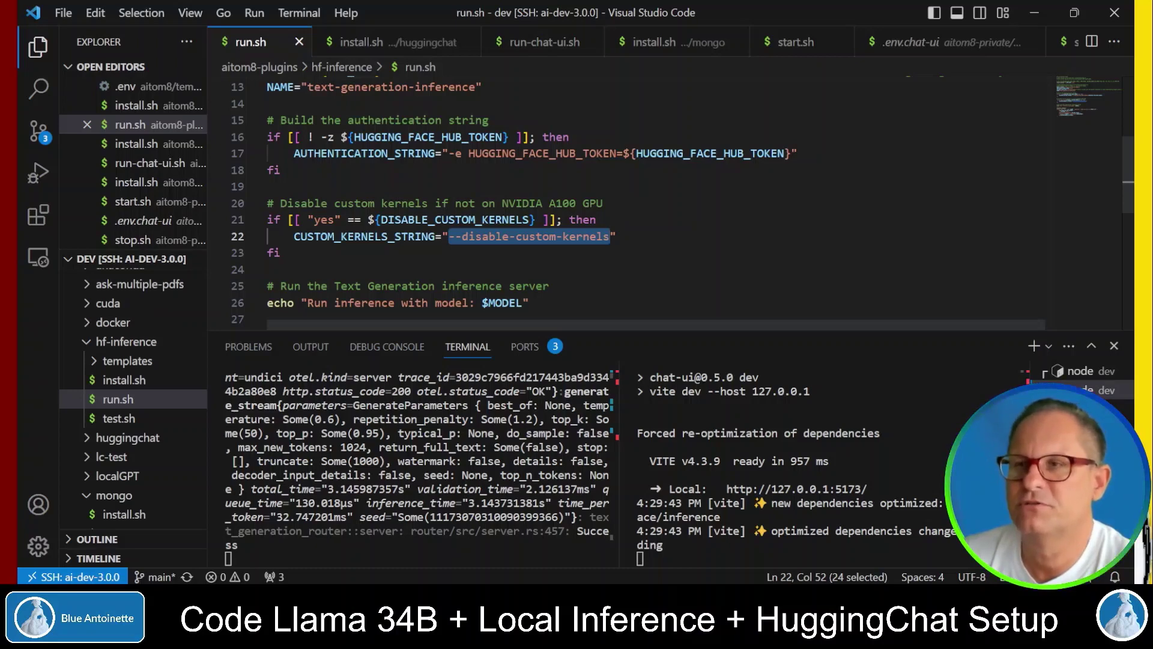
{"action": "key", "text": "Left"}
{"action": "scroll", "coordinate": [601, 199], "scroll_direction": "down", "scroll_amount": 4}
{"action": "left_click_drag", "start_coordinate": [461, 239], "coordinate": [268, 239]}
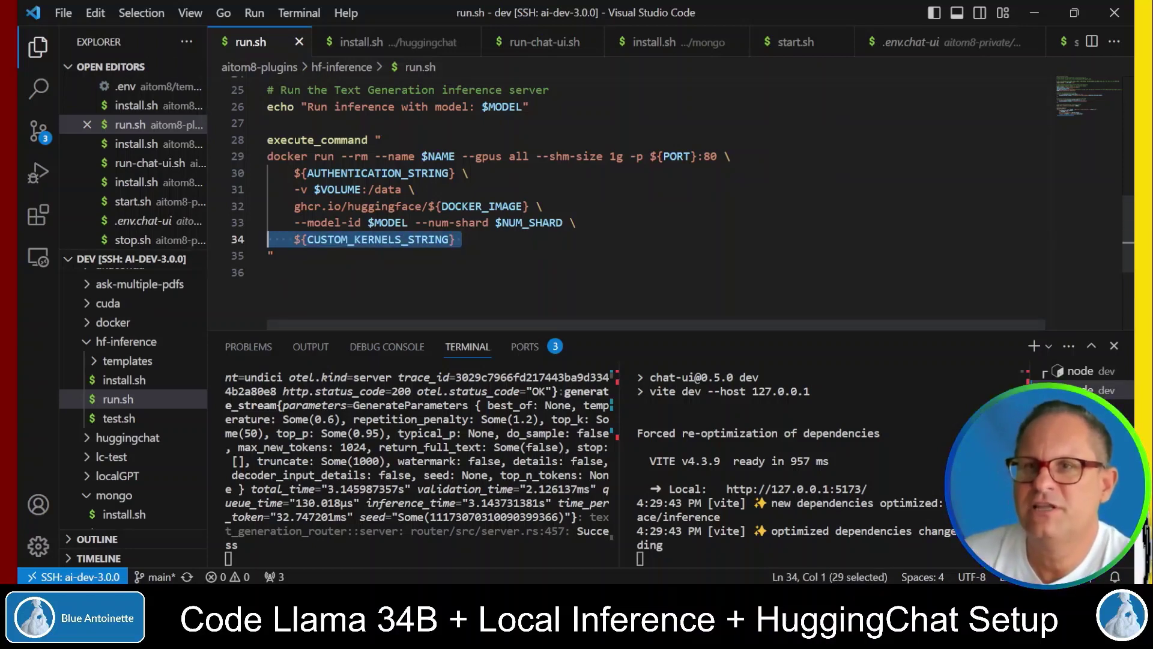
{"action": "key", "text": "BackSpace"}
{"action": "key", "text": "BackSpace"}
{"action": "key", "text": "BackSpace"}
{"action": "key", "text": "BackSpace"}
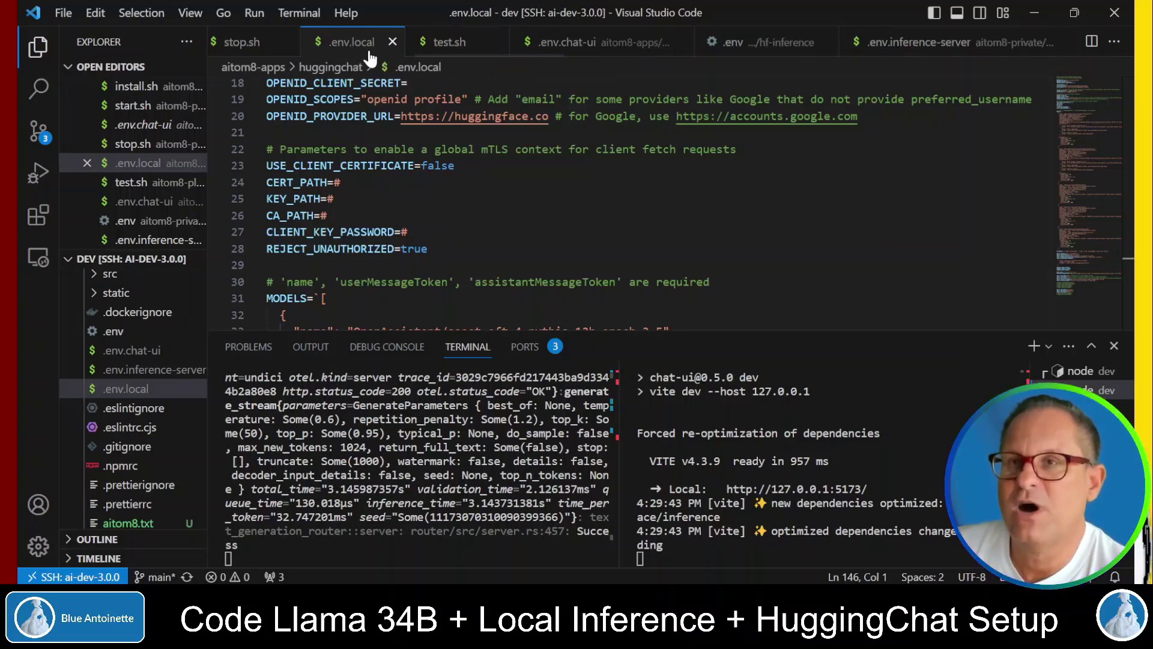
Locate the MODELS array in .env.local and highlight its LOCAL codellama/CodeLlama-34b-Instruct-hf entry.
{"action": "left_click", "coordinate": [266, 298]}
{"action": "key", "text": "End"}
{"action": "key", "text": "shift+Home"}
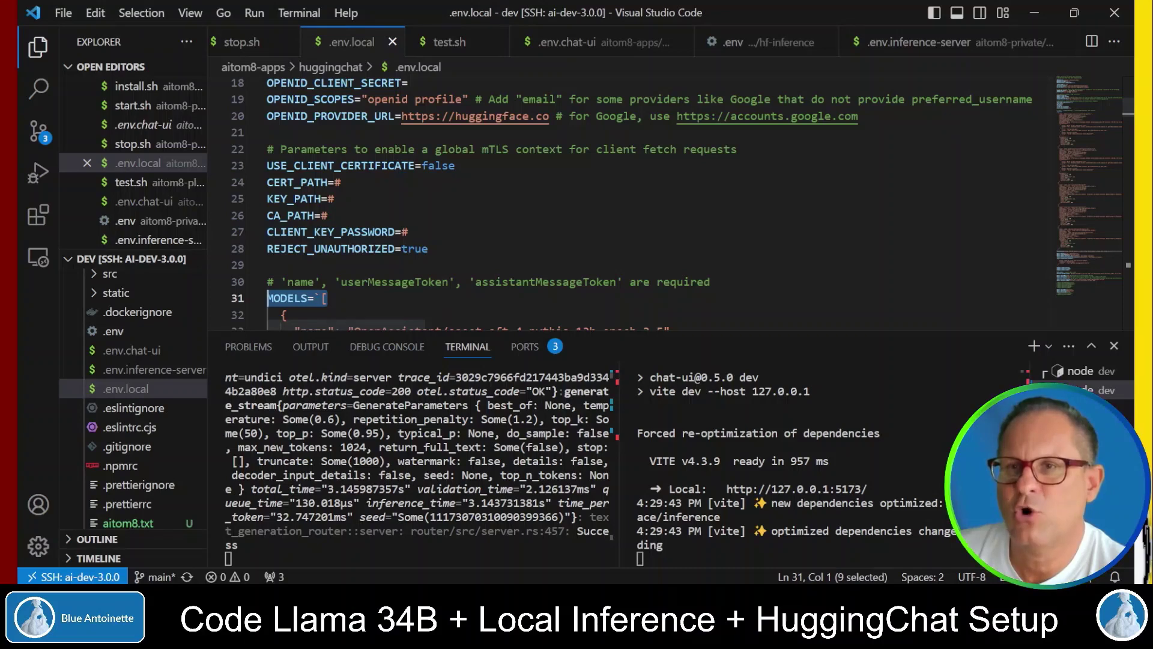
{"action": "scroll", "coordinate": [661, 205], "scroll_direction": "down", "scroll_amount": 2}
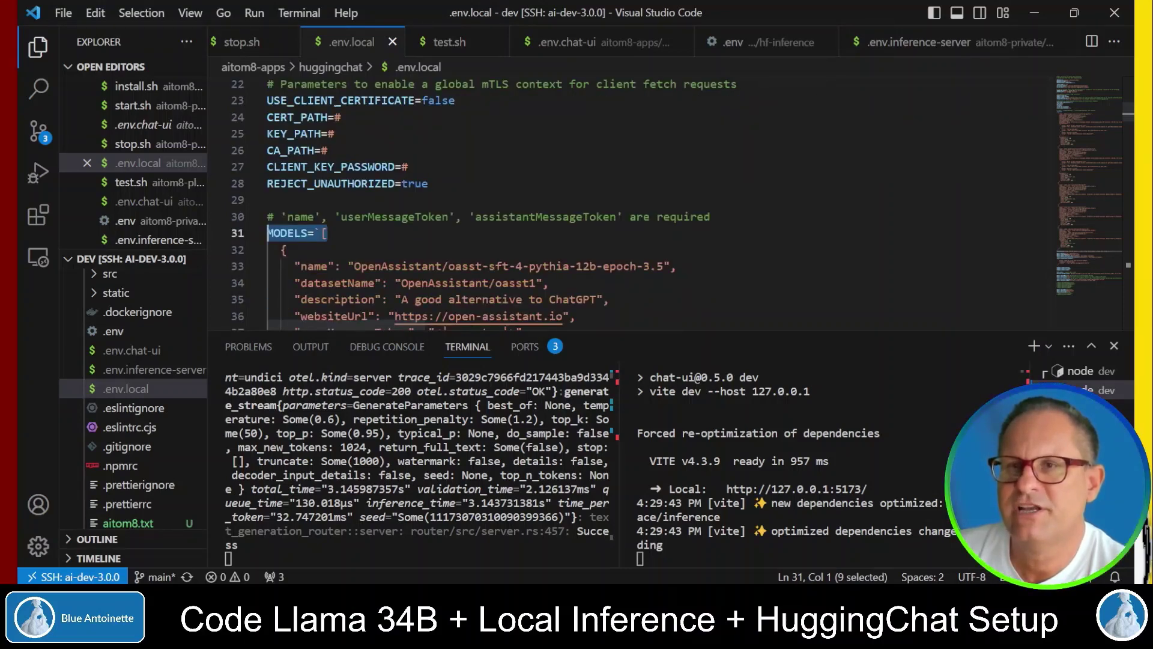
{"action": "scroll", "coordinate": [631, 205], "scroll_direction": "down", "scroll_amount": 20}
{"action": "left_click", "coordinate": [401, 305]}
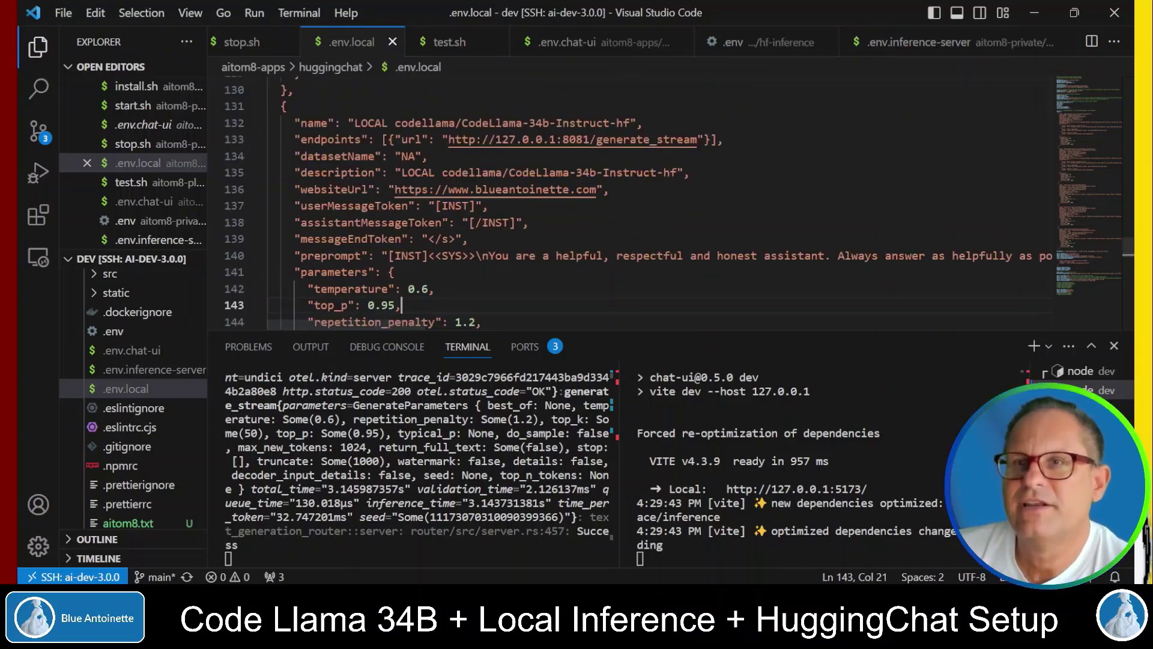
{"action": "left_click_drag", "start_coordinate": [281, 106], "coordinate": [483, 322]}
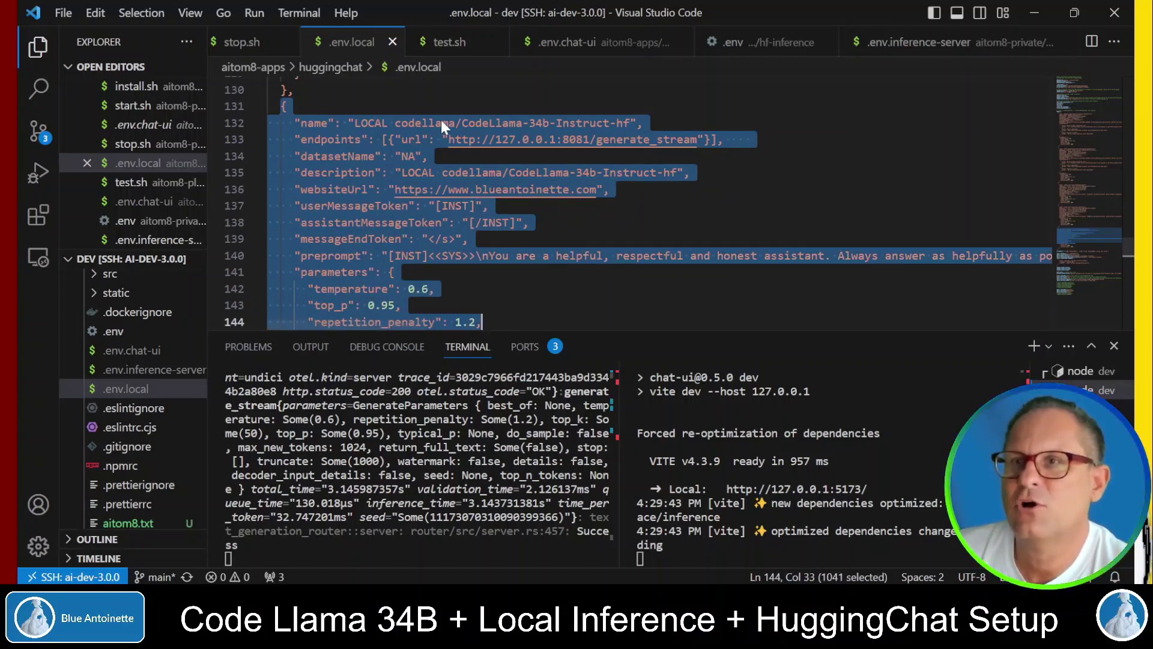
Check the name and endpoints lines of the local CodeLlama model entry, highlighting each one.
{"action": "left_click_drag", "start_coordinate": [288, 106], "coordinate": [643, 106]}
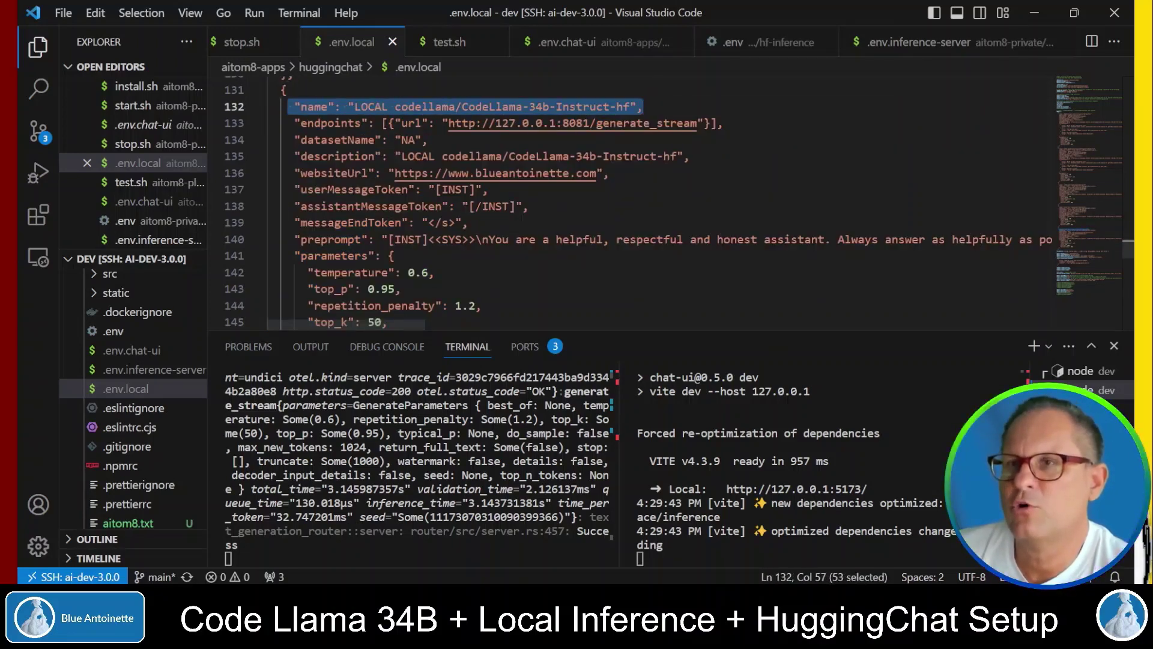
{"action": "key", "text": "Escape"}
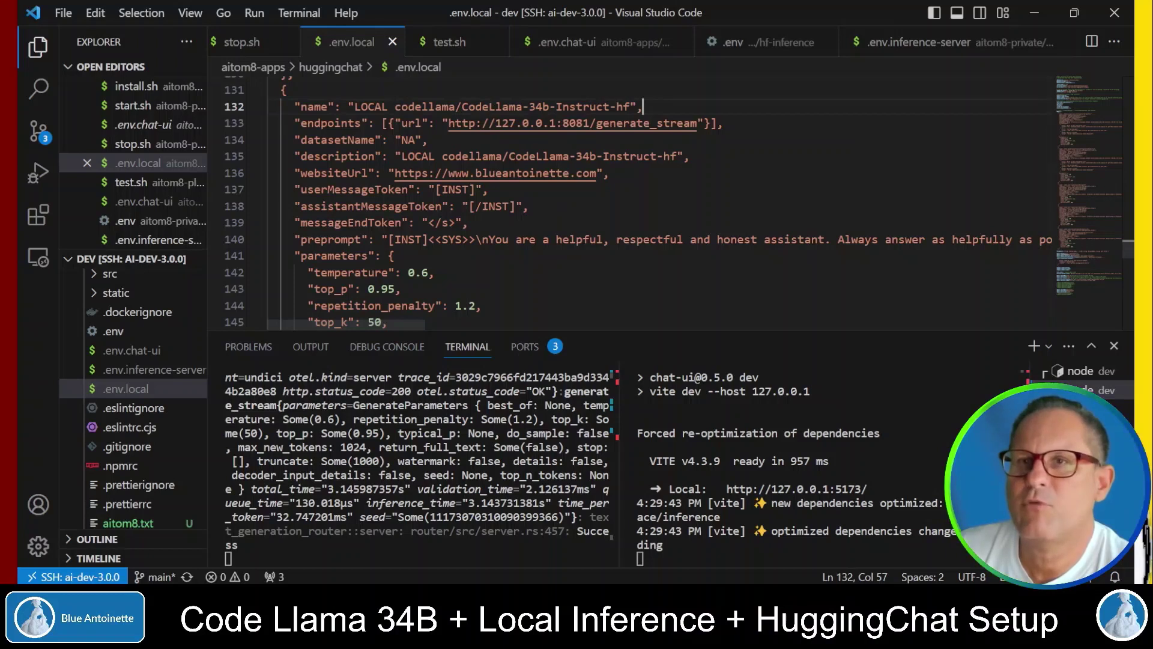
{"action": "left_click_drag", "start_coordinate": [288, 123], "coordinate": [730, 123]}
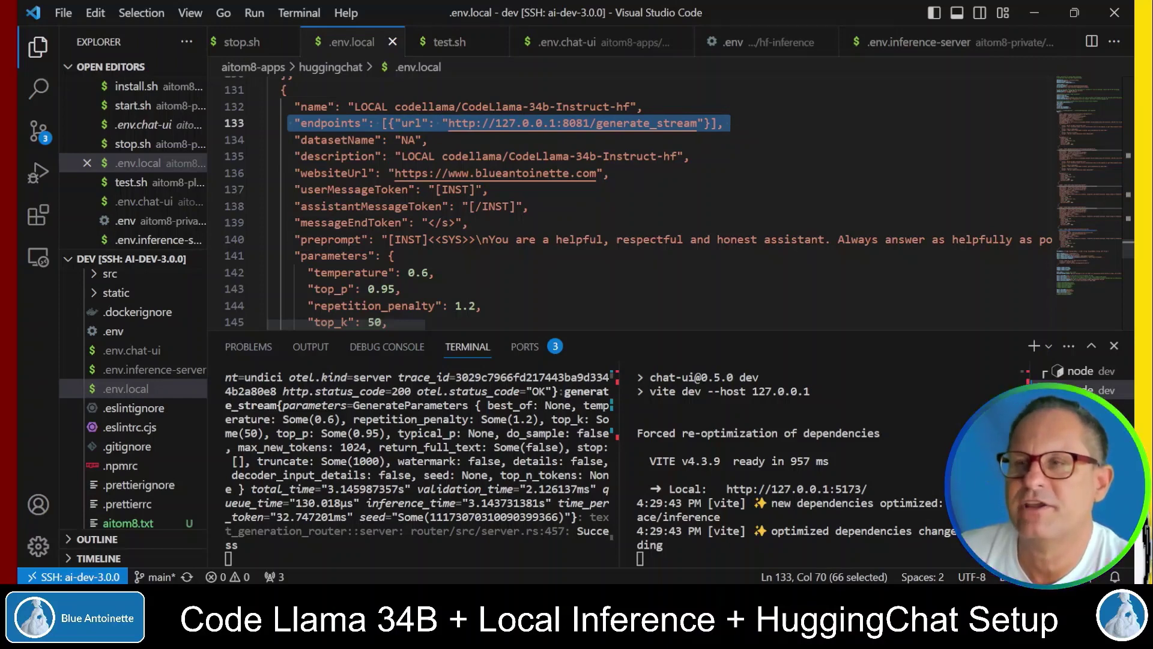
Review the userMessageToken, assistantMessageToken and messageEndToken settings of the local CodeLlama entry by highlighting their names and values.
{"action": "left_click_drag", "start_coordinate": [474, 190], "coordinate": [436, 190]}
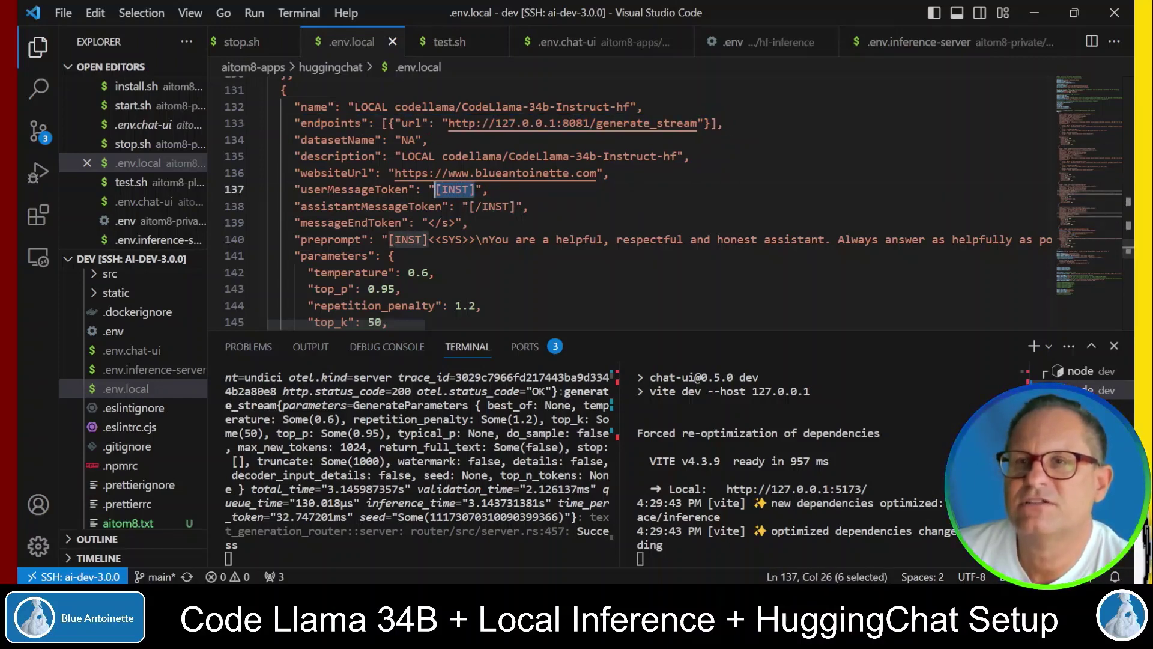
{"action": "left_click_drag", "start_coordinate": [408, 190], "coordinate": [294, 190]}
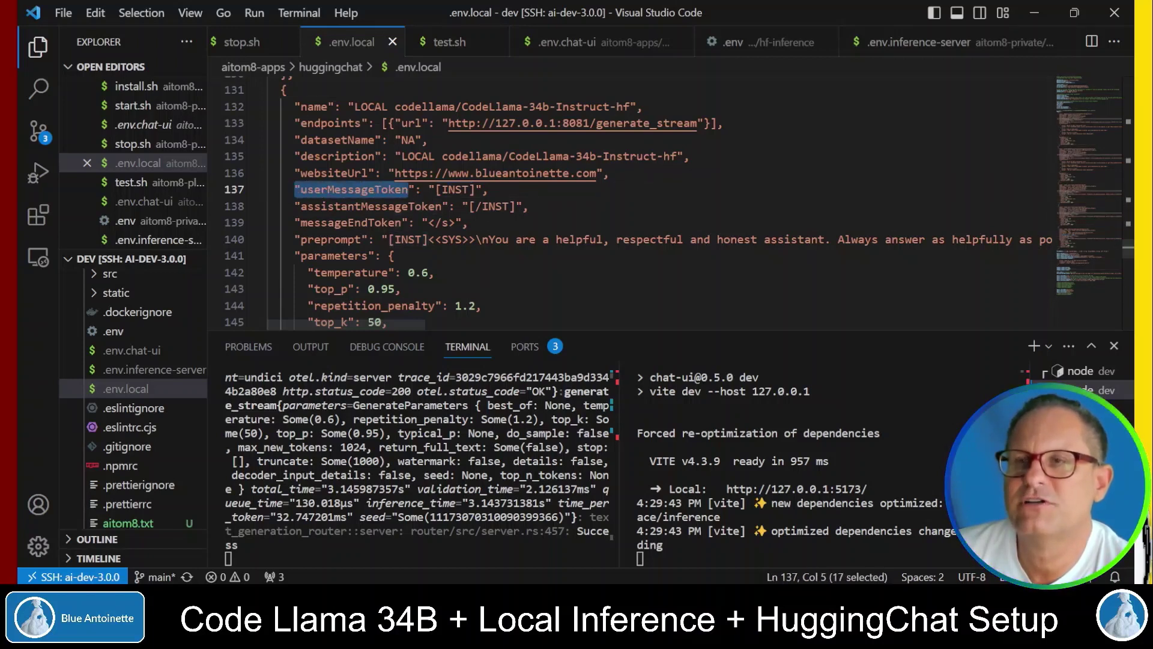
{"action": "left_click", "coordinate": [294, 190]}
{"action": "left_click_drag", "start_coordinate": [517, 206], "coordinate": [469, 206]}
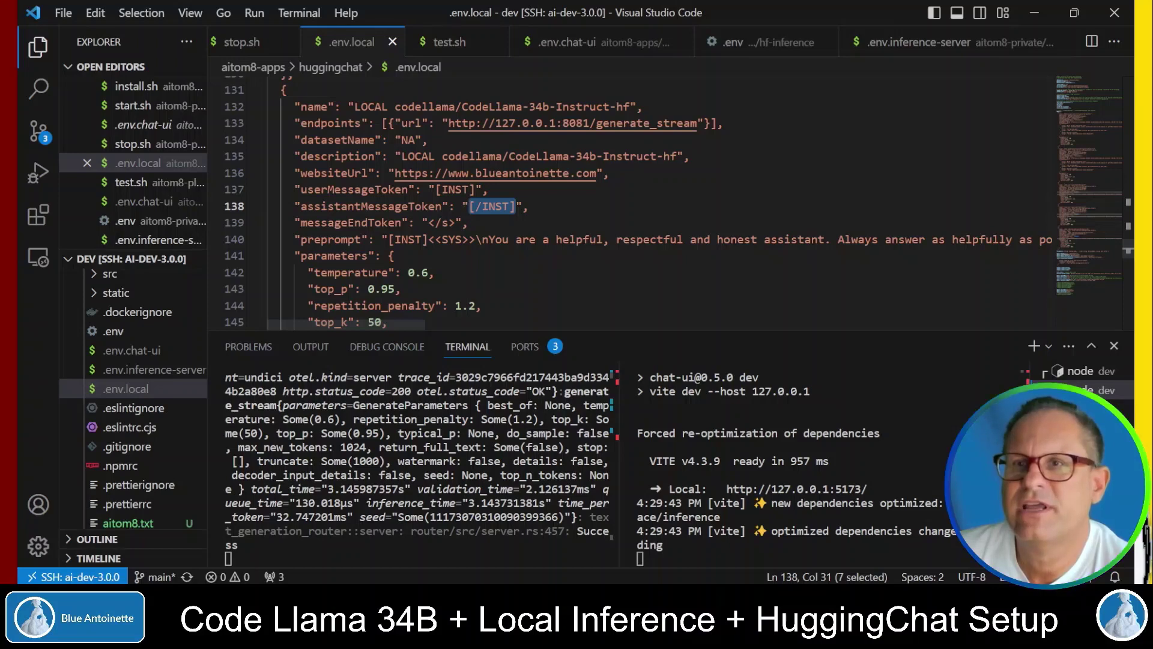
{"action": "double_click", "coordinate": [371, 206]}
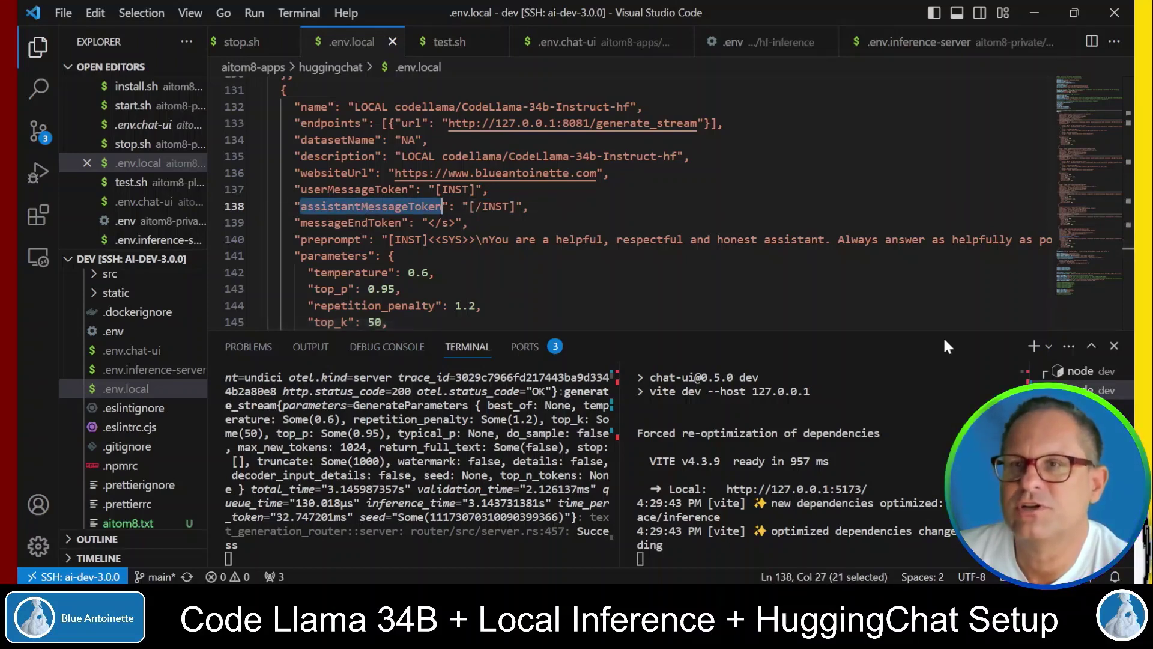
{"action": "double_click", "coordinate": [351, 222]}
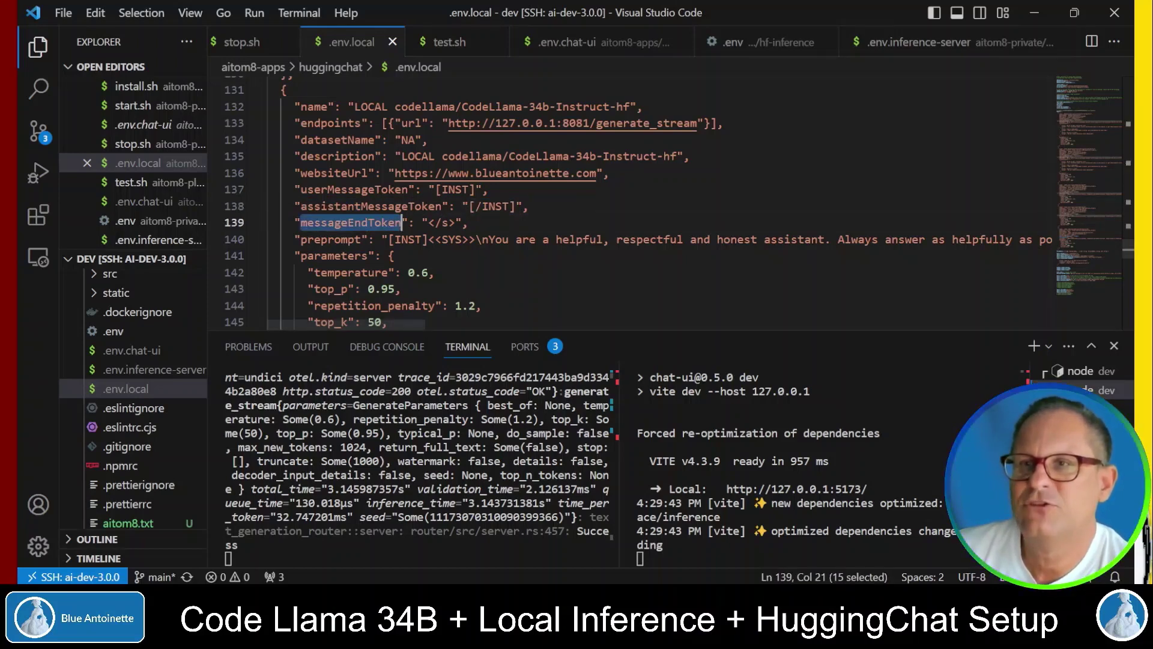
{"action": "left_click", "coordinate": [429, 222]}
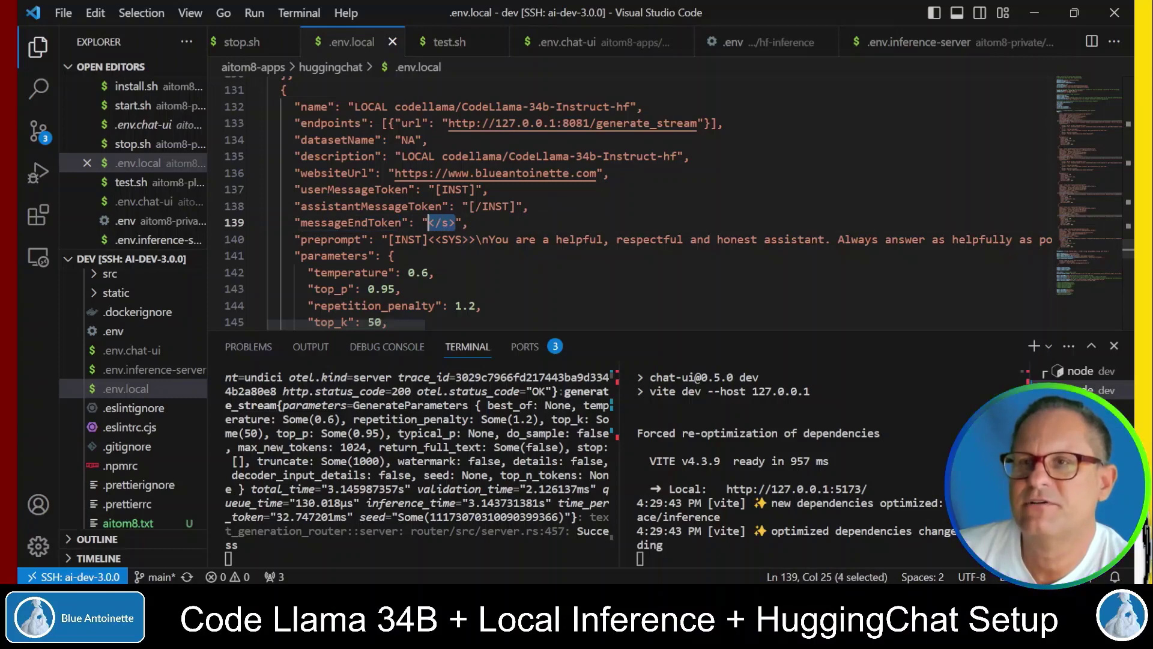
Read through the full preprompt text of the local CodeLlama entry.
{"action": "left_click", "coordinate": [364, 239]}
{"action": "double_click", "coordinate": [360, 239]}
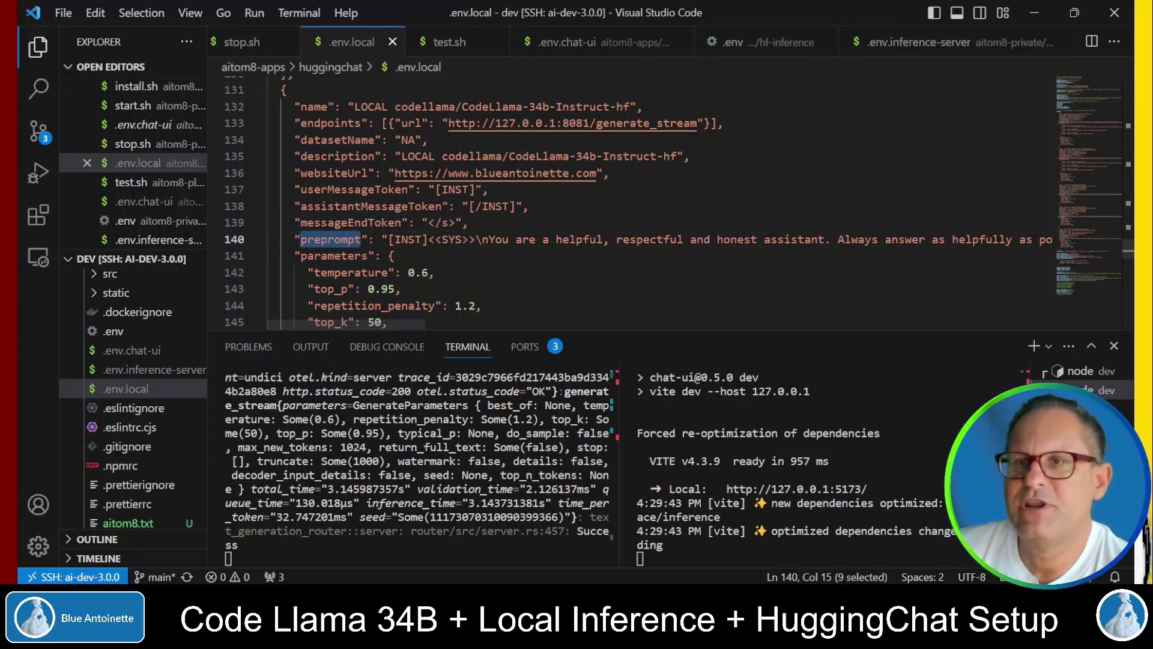
{"action": "left_click_drag", "start_coordinate": [389, 239], "coordinate": [1028, 239]}
{"action": "scroll", "coordinate": [966, 239], "scroll_direction": "right", "scroll_amount": 10}
{"action": "scroll", "coordinate": [600, 211], "scroll_direction": "left", "scroll_amount": 10}
{"action": "scroll", "coordinate": [600, 210], "scroll_direction": "down", "scroll_amount": 1}
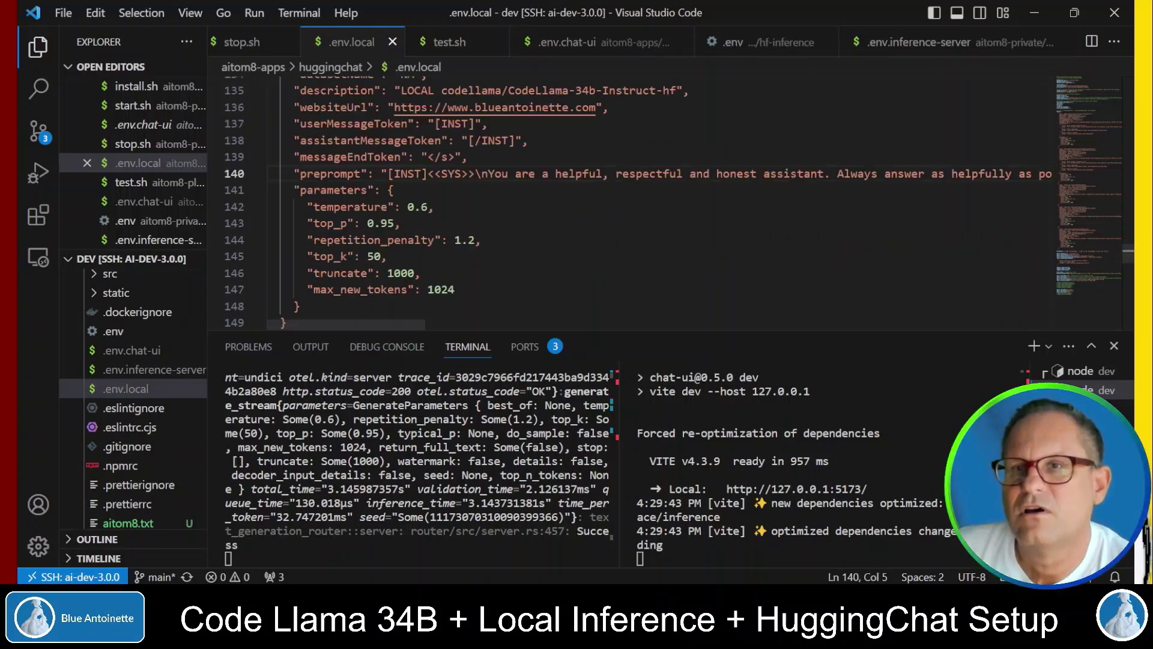
Highlight the parameters block and the settings from userMessageToken onward, then switch to the HuggingChat conversation in the browser.
{"action": "left_click_drag", "start_coordinate": [287, 189], "coordinate": [300, 306]}
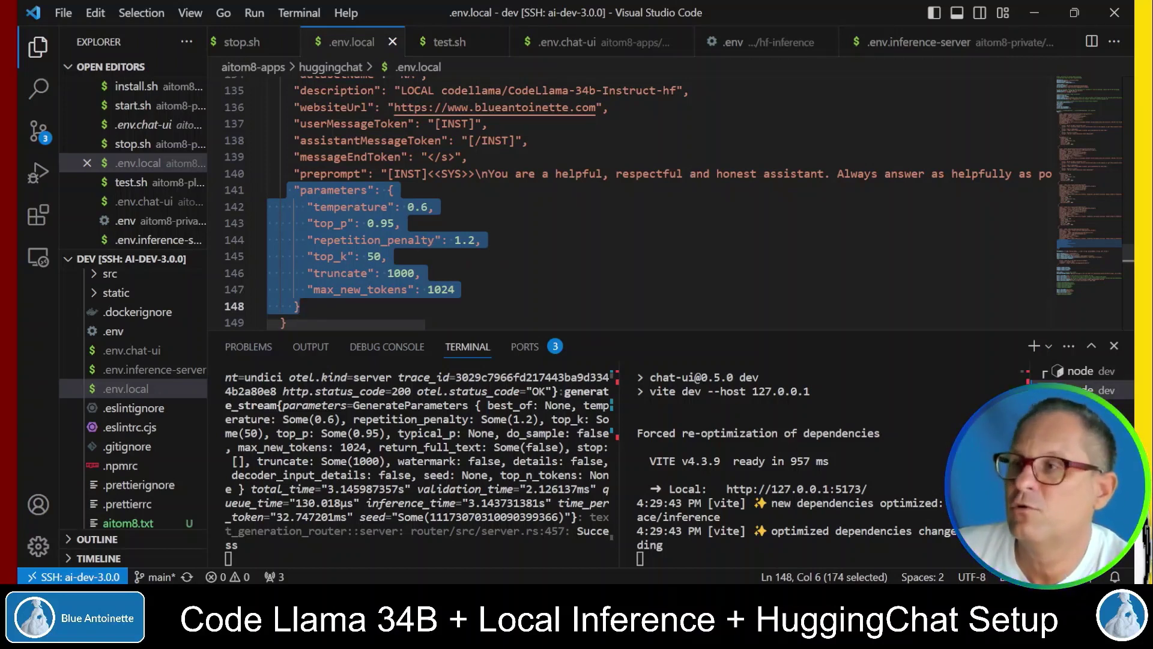
{"action": "left_click_drag", "start_coordinate": [282, 123], "coordinate": [300, 306]}
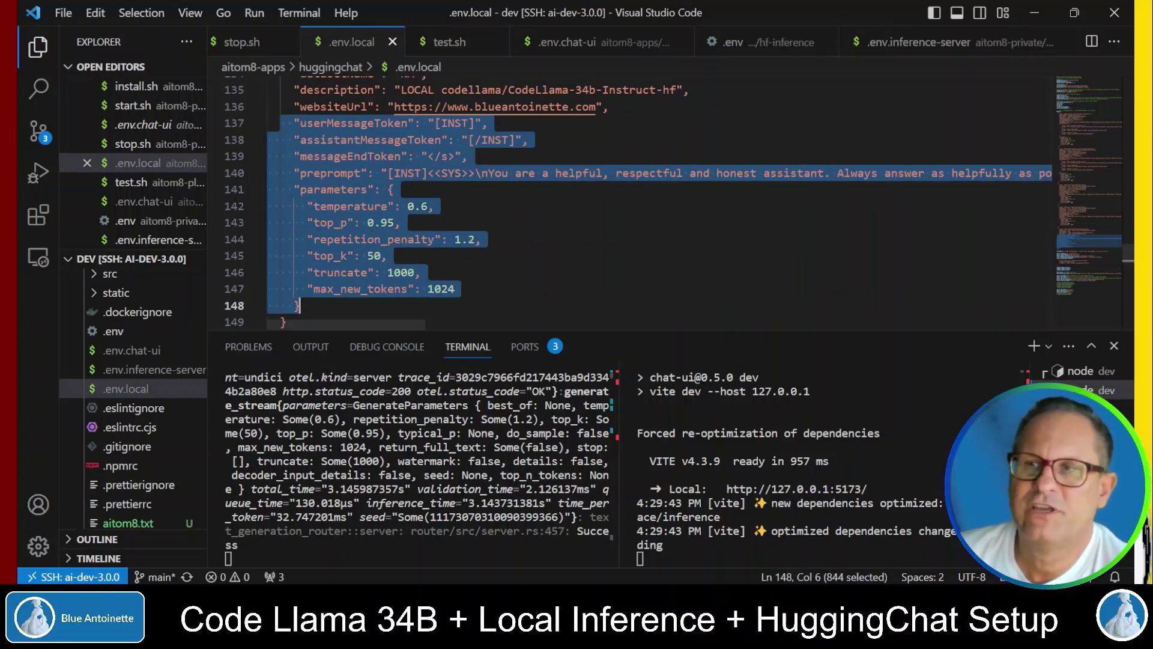
{"action": "key", "text": "alt+Tab"}
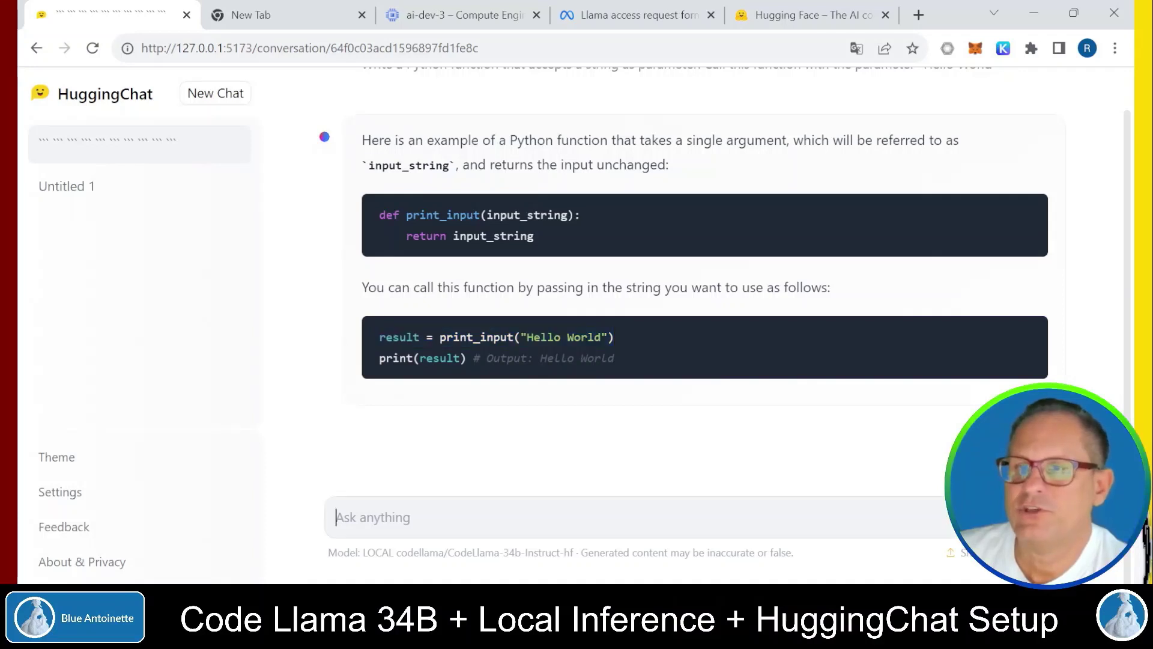